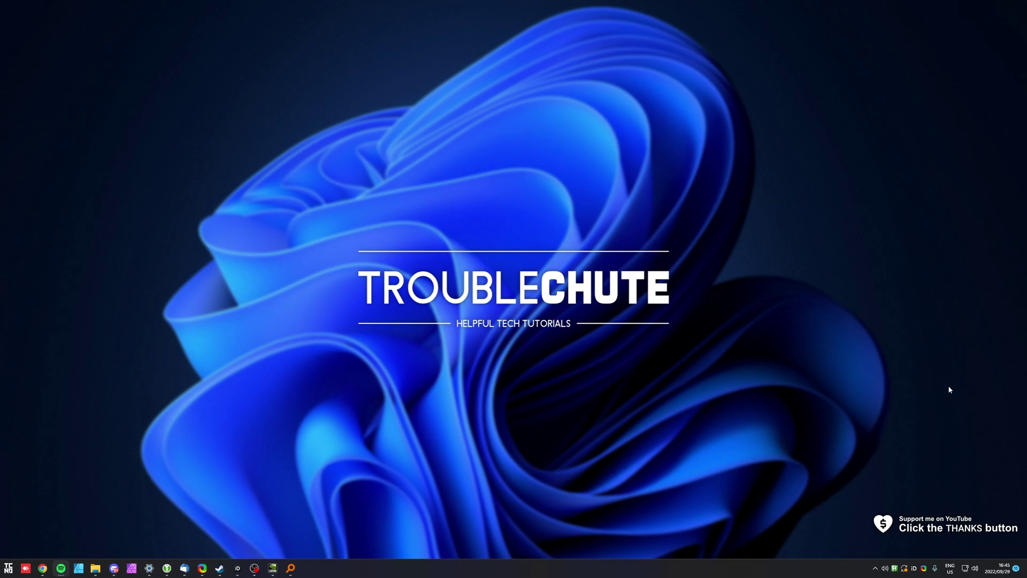
# Step: Open the Packages folder under %LocalAppData% from the Run box
pyautogui.press('super+r')
pyautogui.write('%Loca')
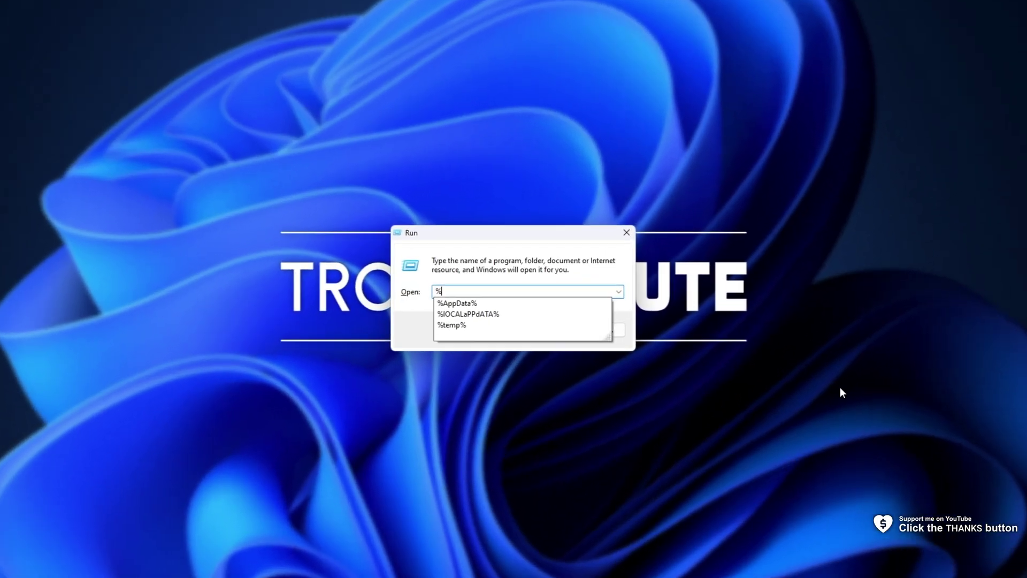
pyautogui.write('lAppData%')
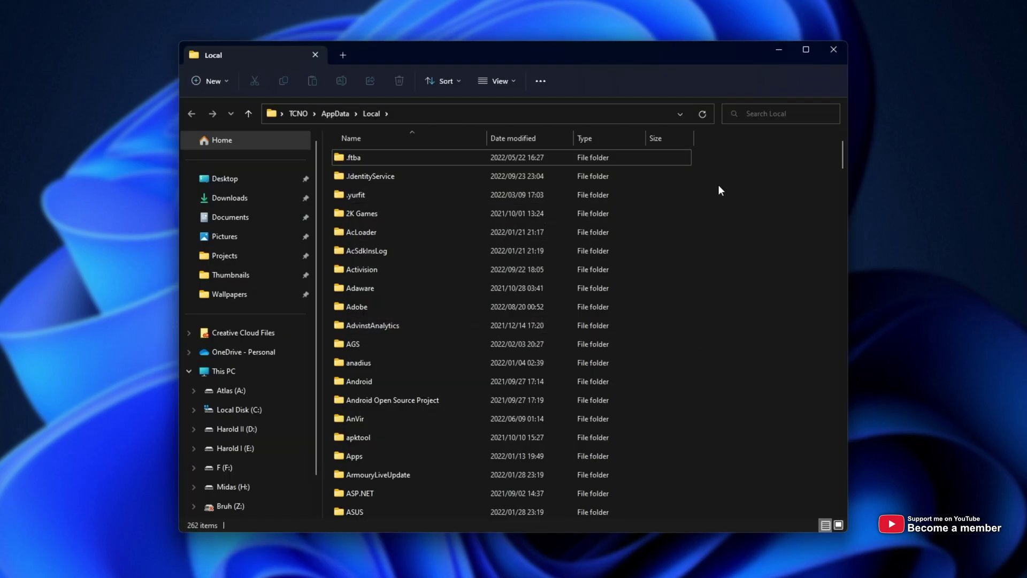
pyautogui.write('packages')
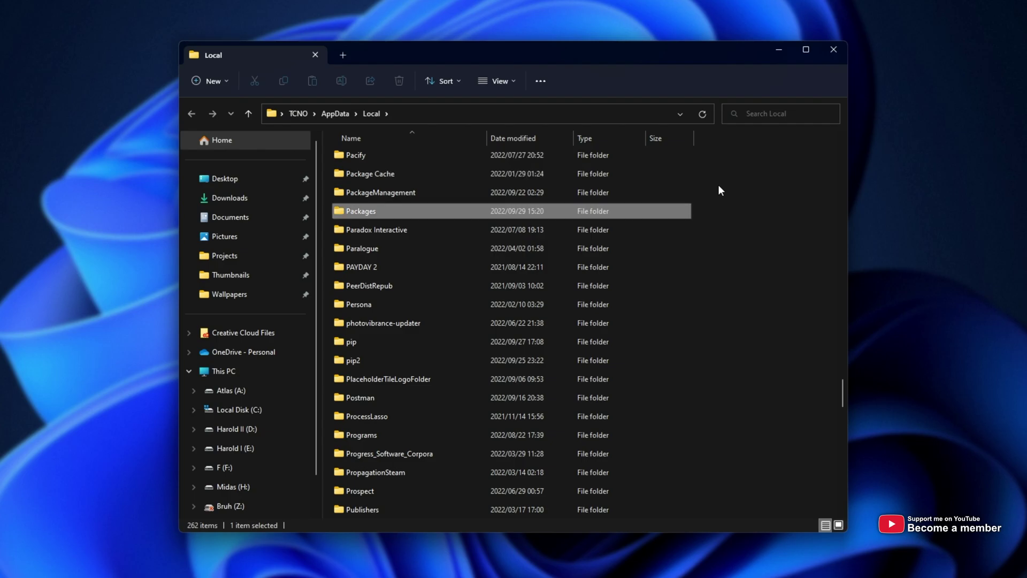
pyautogui.press('Return')
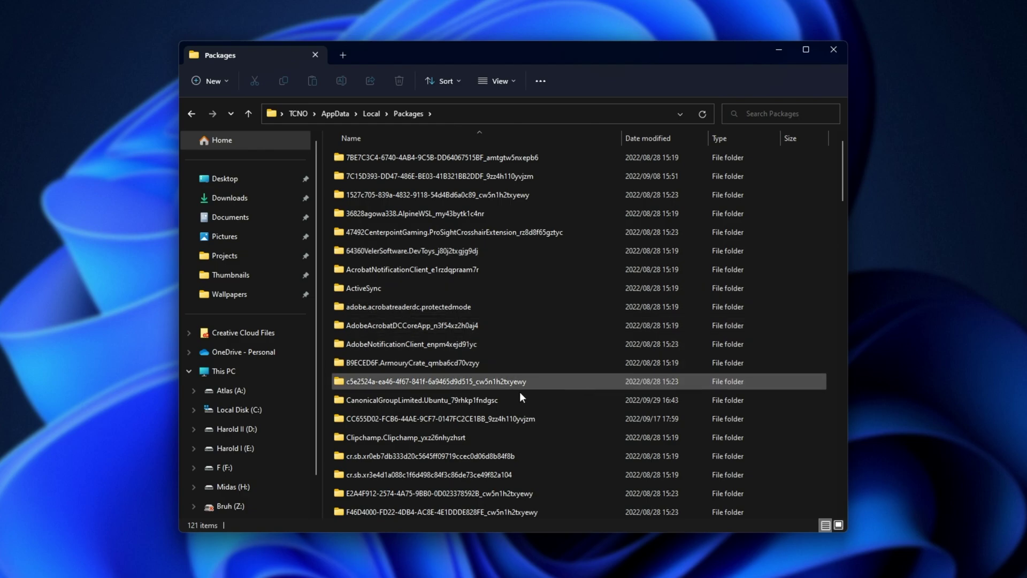
# Step: Open the CanonicalGroupLimited.Ubuntu package's LocalState folder and show ext4.vhdx's full 82,2 GB size
pyautogui.click(380, 402)
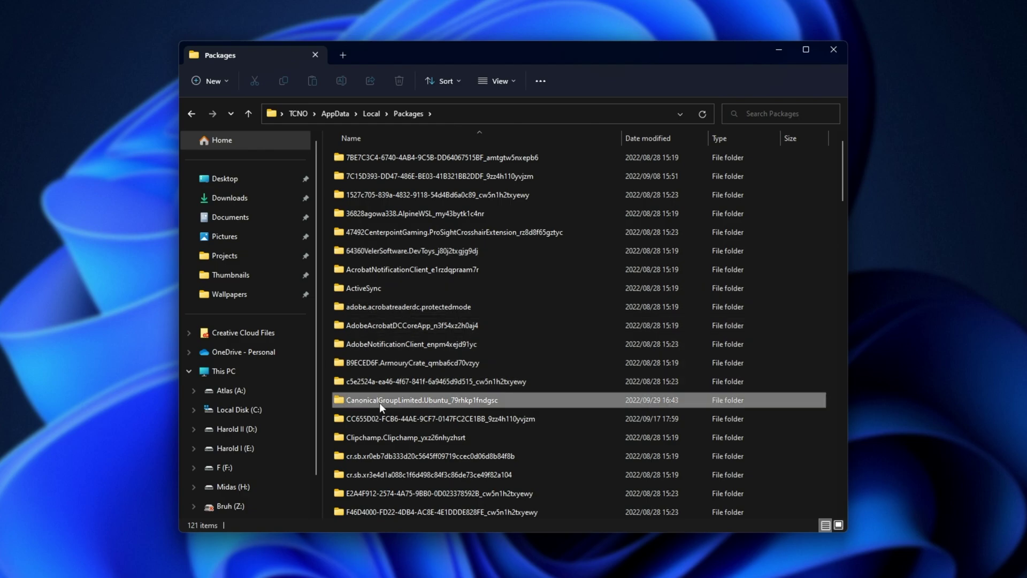
pyautogui.doubleClick(444, 400)
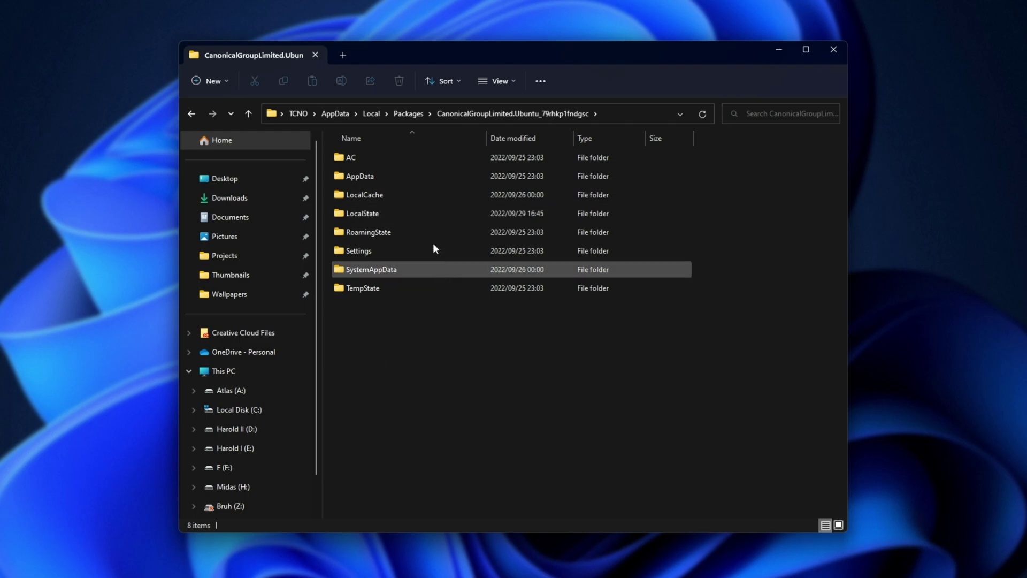
pyautogui.doubleClick(414, 214)
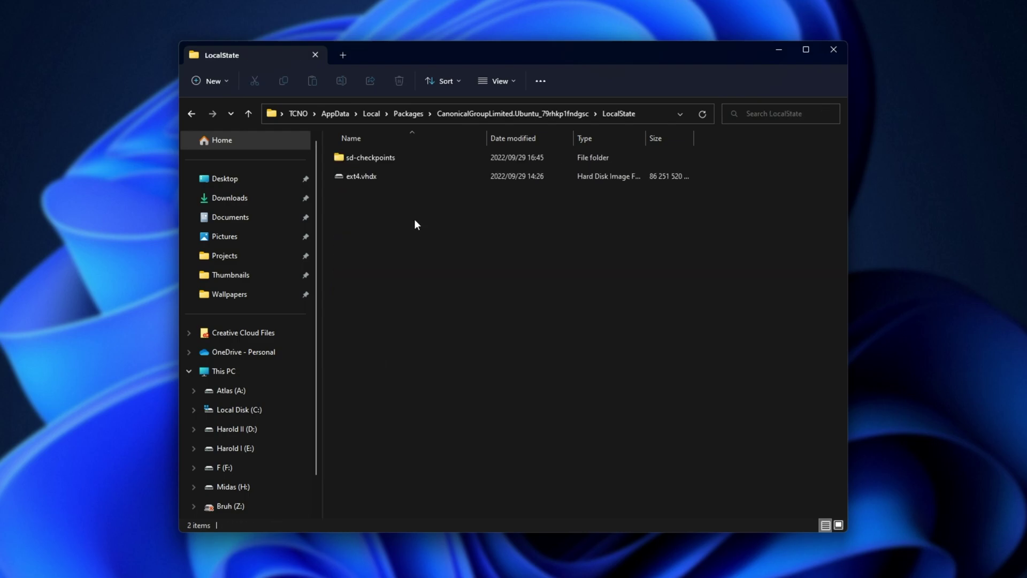
pyautogui.click(481, 177)
pyautogui.moveTo(694, 137); pyautogui.dragTo(708, 137)
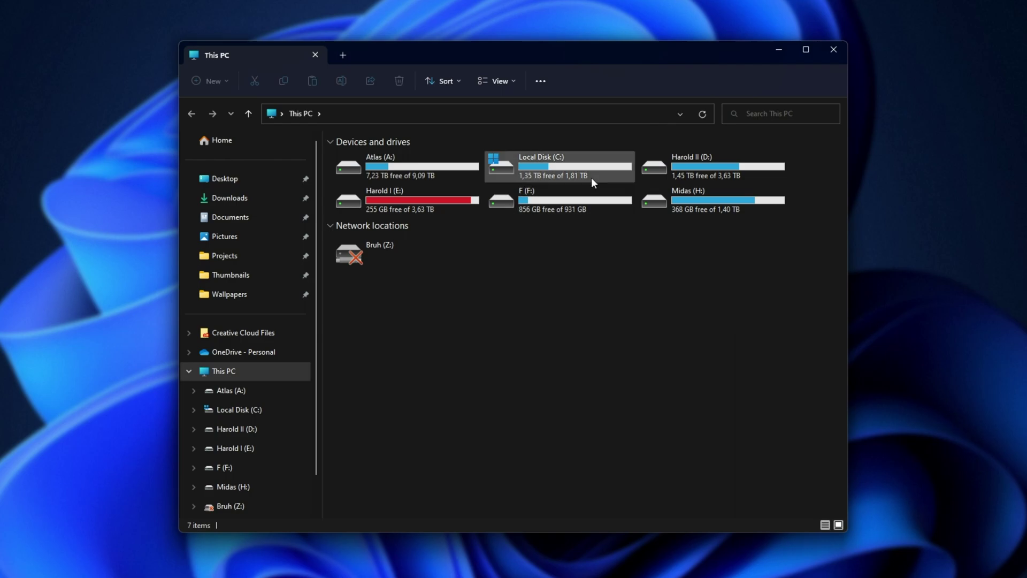
pyautogui.click(571, 161)
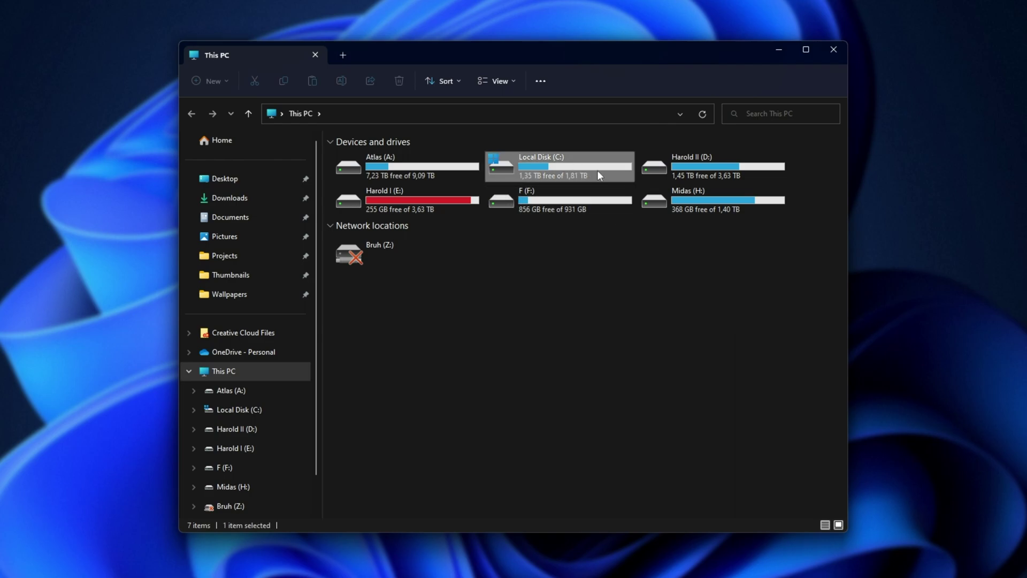
pyautogui.click(695, 204)
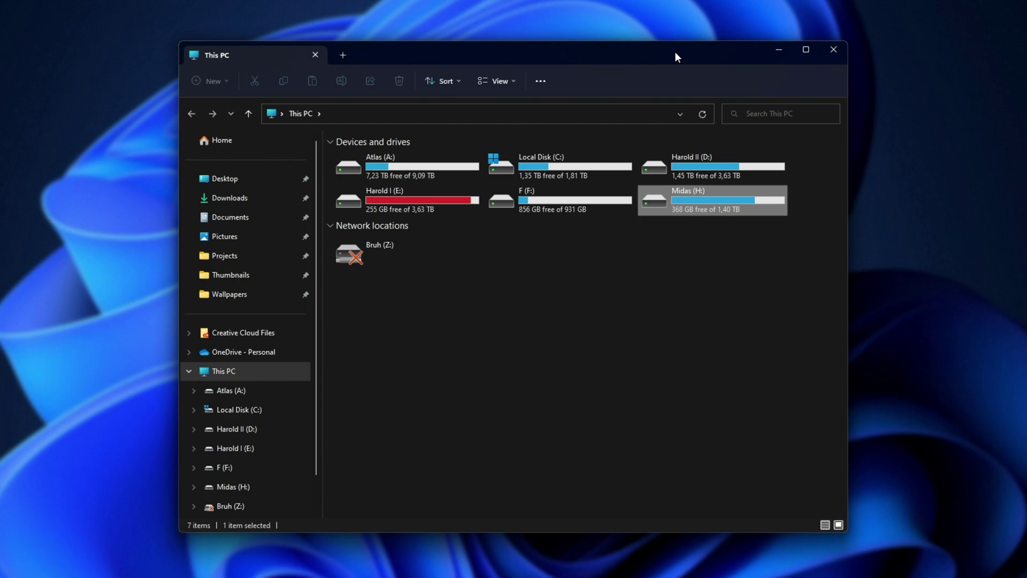
pyautogui.click(832, 49)
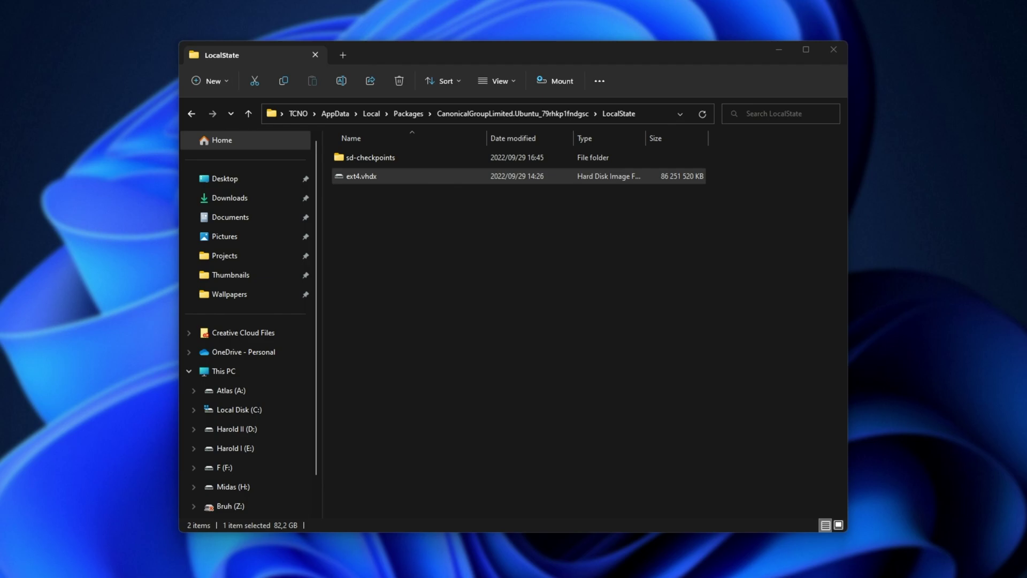
pyautogui.write('cd D:\\ mkdir WSL cd WSL wsl --export Ubuntu ubuntu.tar wsl --unregister Ubuntu mkdir Ubuntu wsl --import Ubuntu Ubuntu ubuntu.tar')
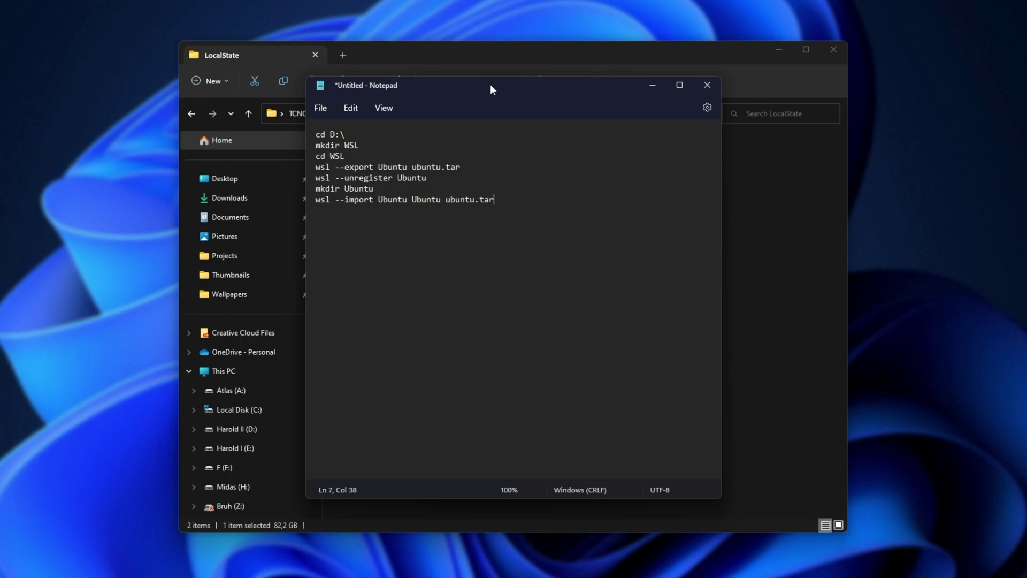
pyautogui.moveTo(465, 80); pyautogui.dragTo(465, 132)
pyautogui.hotkey('ctrl', 'Home')
pyautogui.hotkey('shift', 'End')
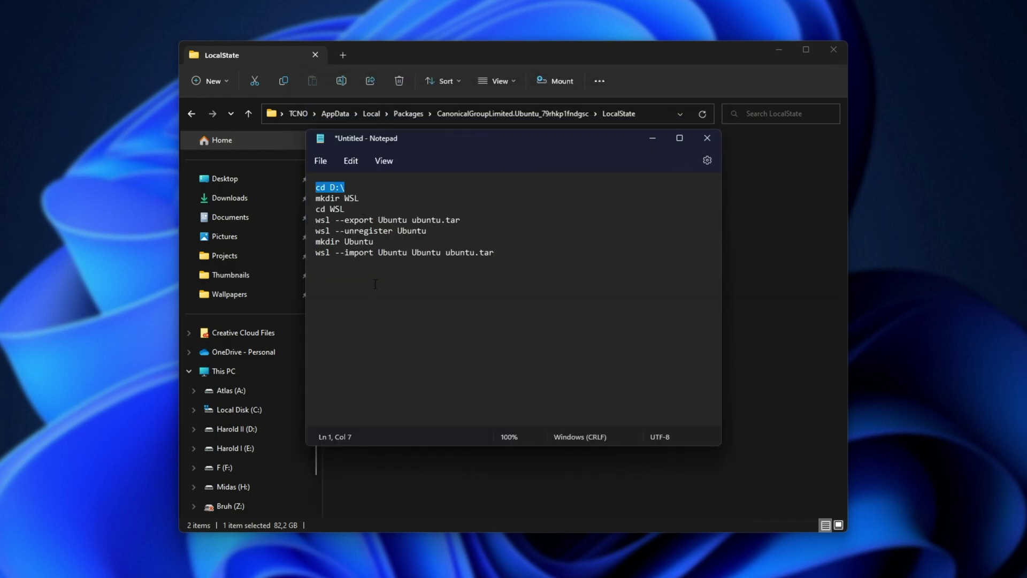
pyautogui.keyDown('shift'); pyautogui.click(364, 211); pyautogui.keyUp('shift')
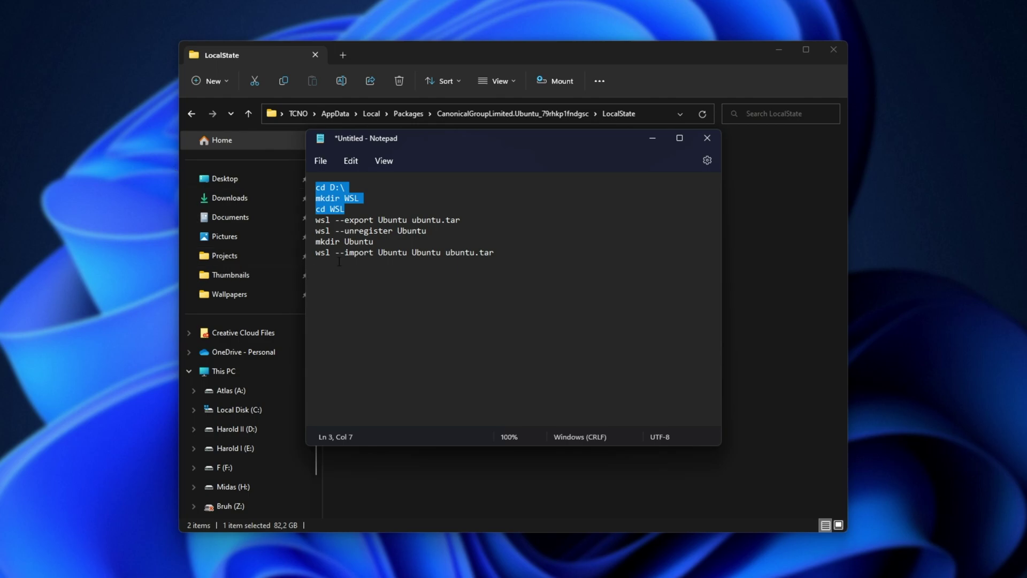
pyautogui.press('Down')
pyautogui.press('Home')
pyautogui.hotkey('shift', 'End')
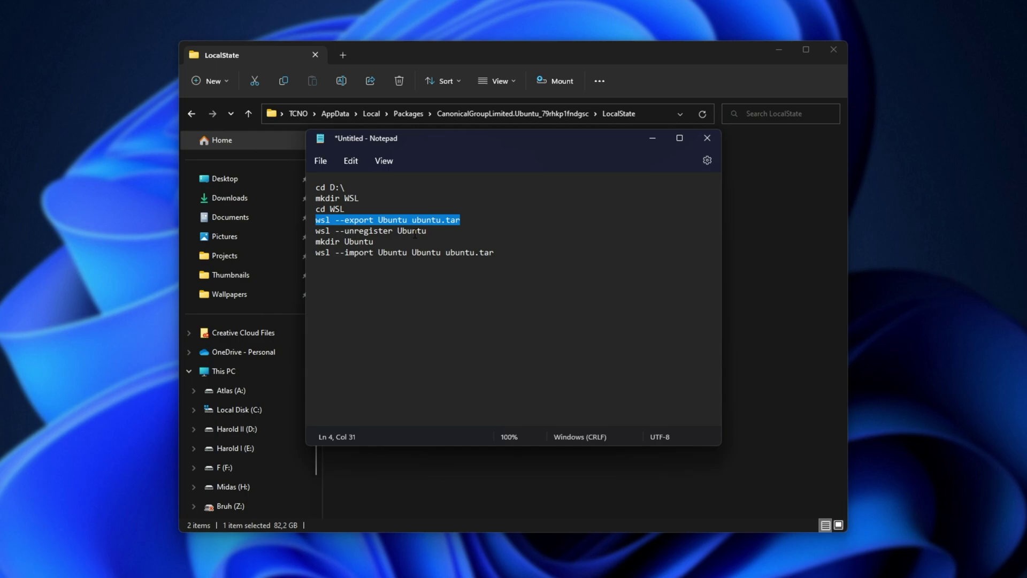
pyautogui.press('Down')
pyautogui.press('Home')
pyautogui.hotkey('shift', 'End')
pyautogui.press('Down')
pyautogui.press('Home')
pyautogui.hotkey('shift', 'End')
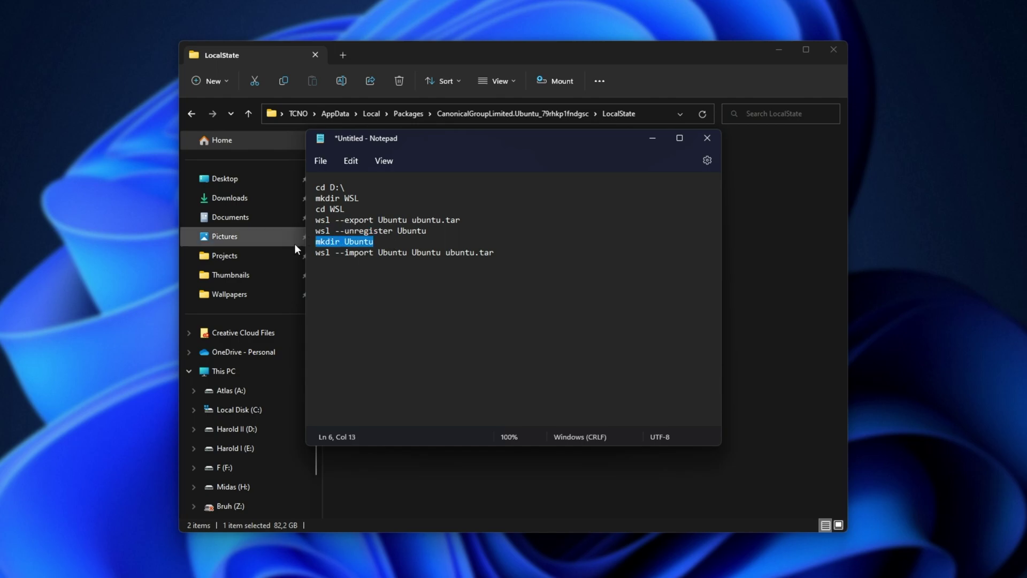
pyautogui.press('Down')
pyautogui.press('Home')
pyautogui.hotkey('shift', 'End')
pyautogui.doubleClick(473, 253)
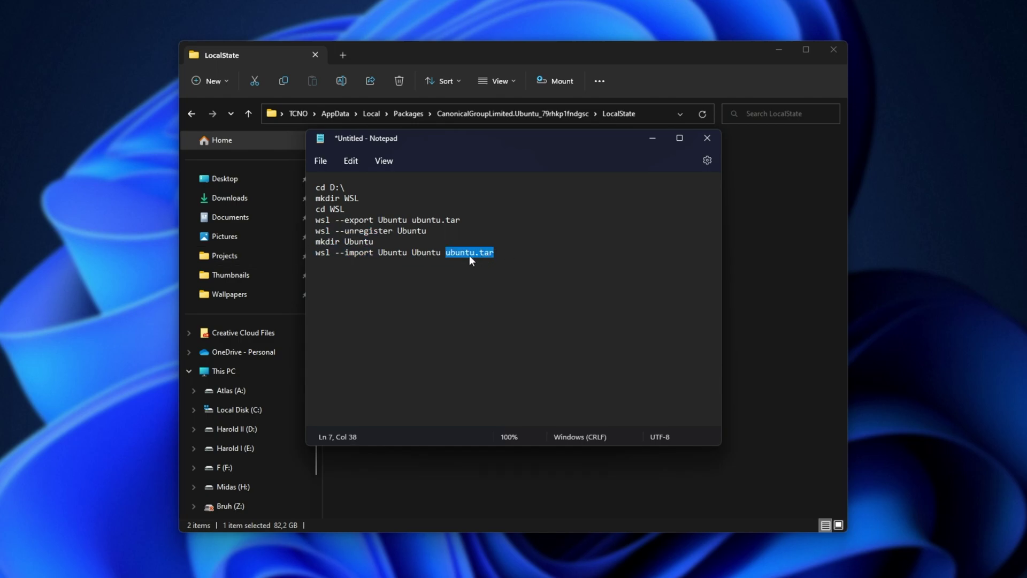
pyautogui.click(434, 220)
pyautogui.moveTo(411, 220); pyautogui.dragTo(446, 259)
pyautogui.moveTo(406, 220); pyautogui.dragTo(482, 221)
pyautogui.moveTo(446, 253); pyautogui.dragTo(300, 267)
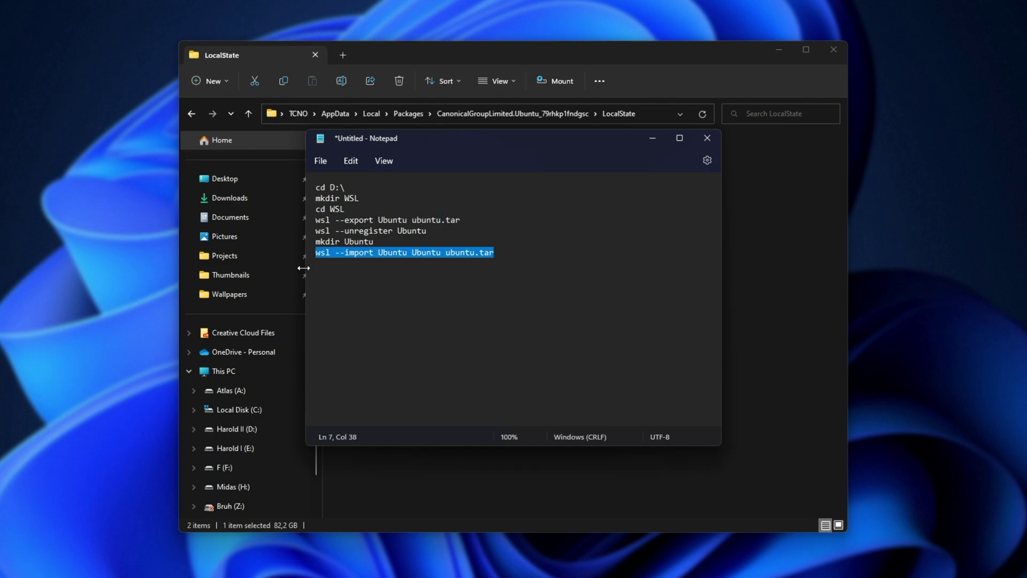
pyautogui.click(706, 138)
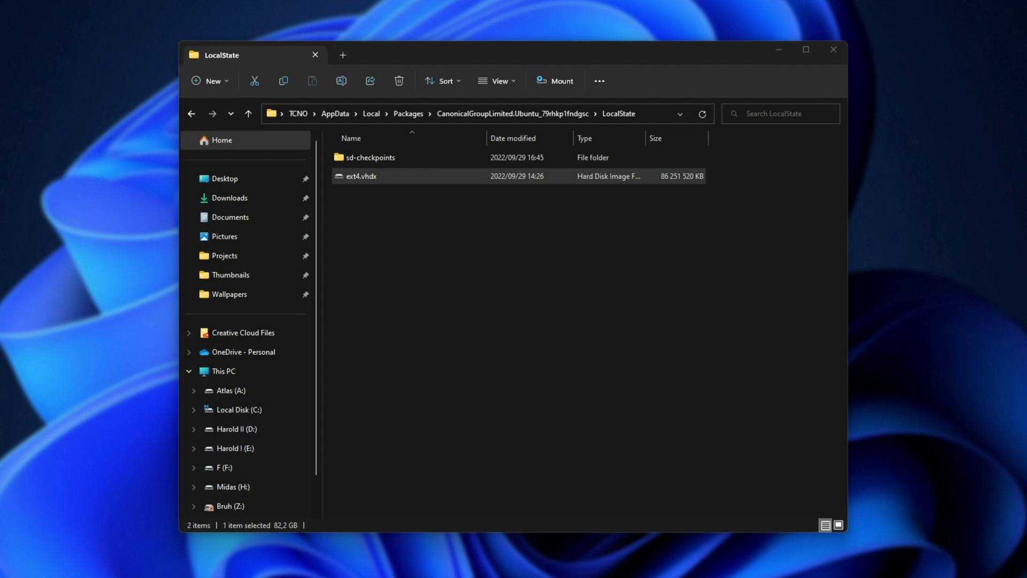
# Step: Go to the Download section of the Link Shell Extension homepage
pyautogui.hotkey('alt', 'Tab')
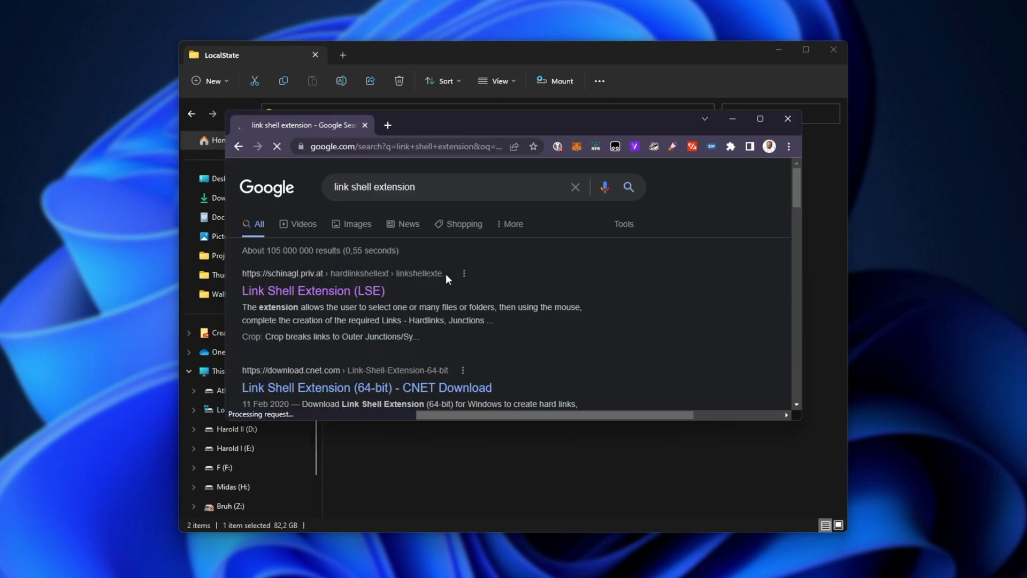
pyautogui.click(342, 295)
pyautogui.doubleClick(478, 126)
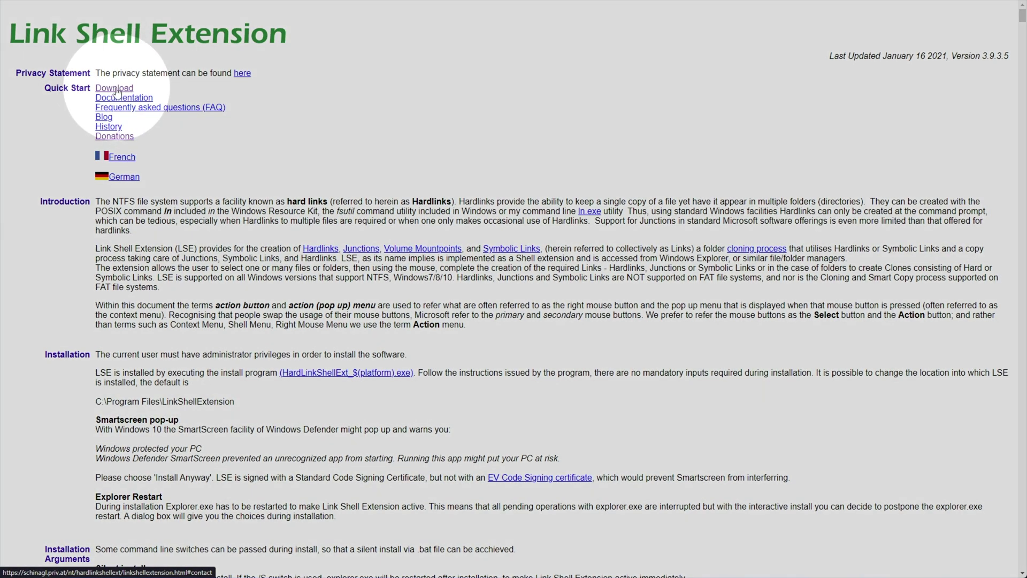
pyautogui.click(115, 88)
pyautogui.scroll(-4, 160, 102)
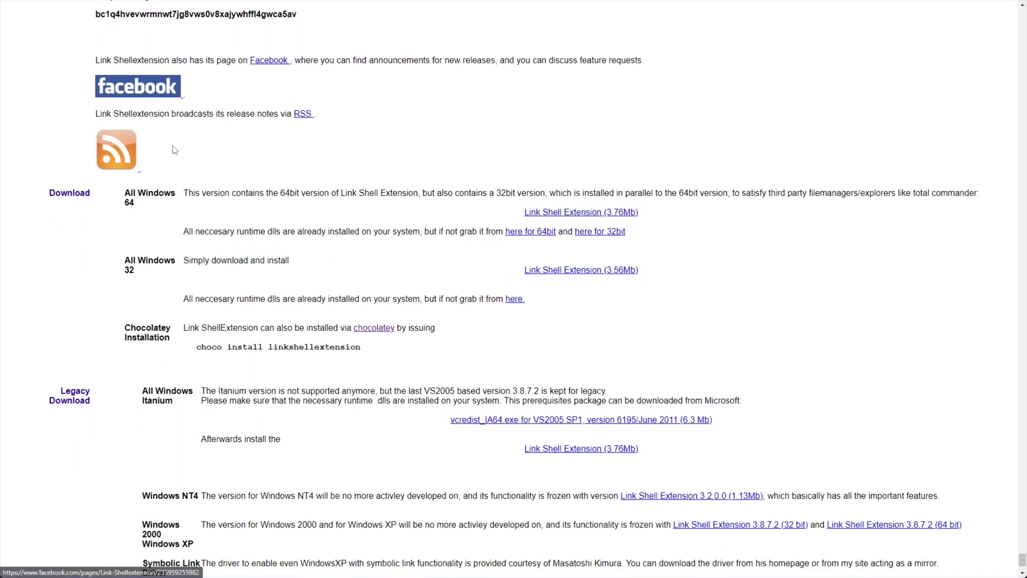
pyautogui.scroll(3, 179, 160)
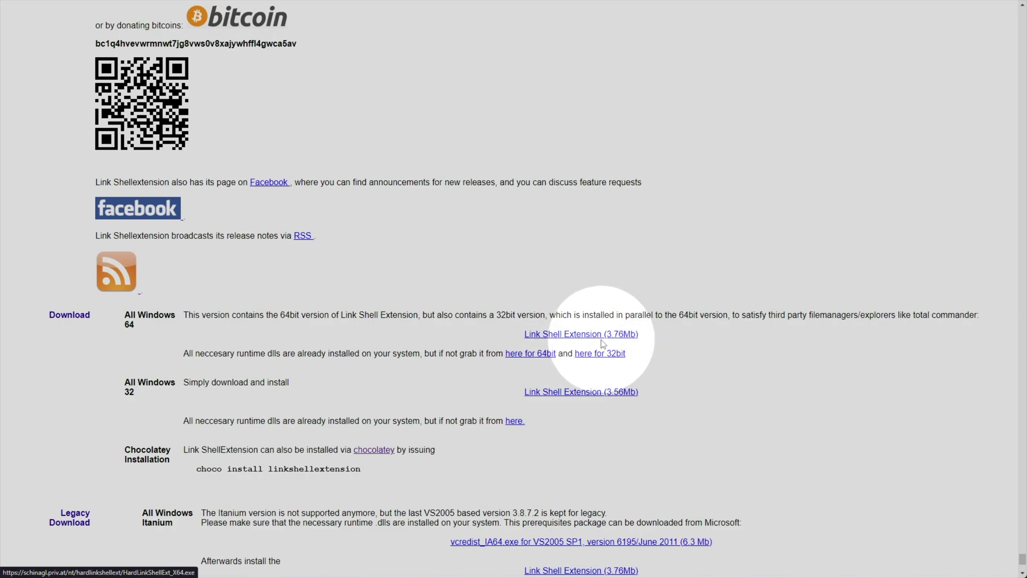
# Step: Start the 64-bit Link Shell Extension installer download, then cancel it
pyautogui.click(584, 333)
pyautogui.click(47, 561)
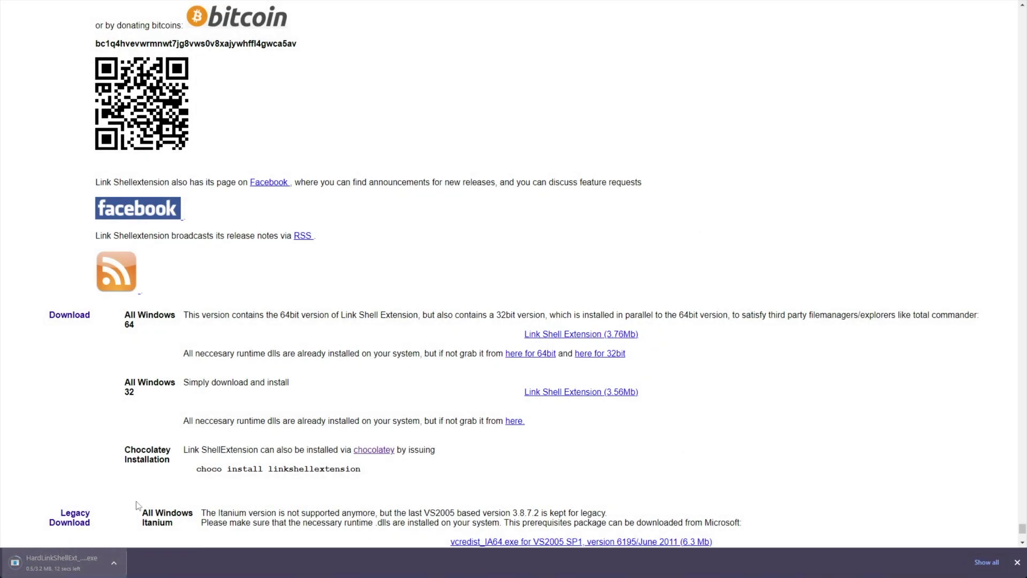
pyautogui.click(114, 562)
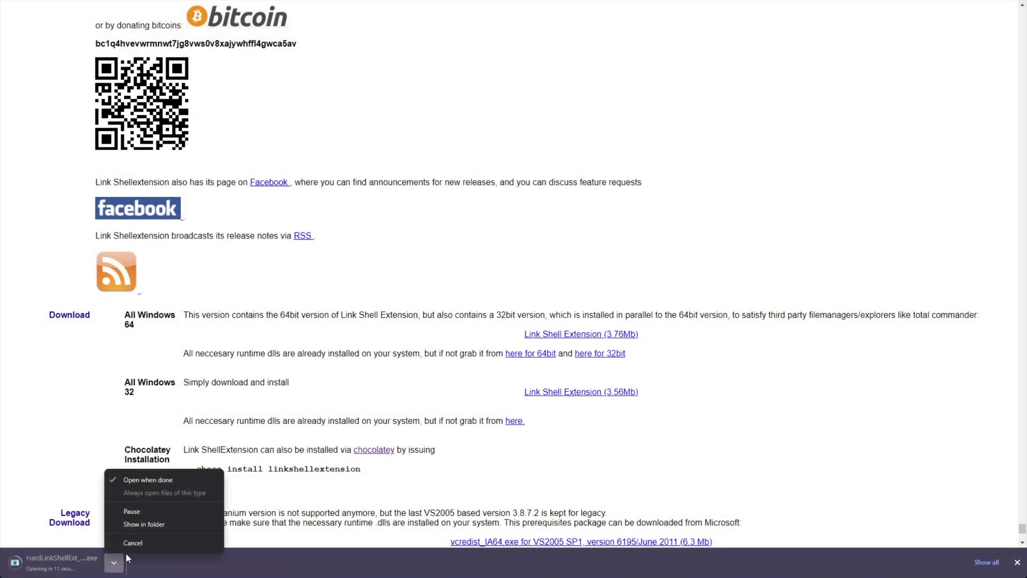
pyautogui.click(146, 542)
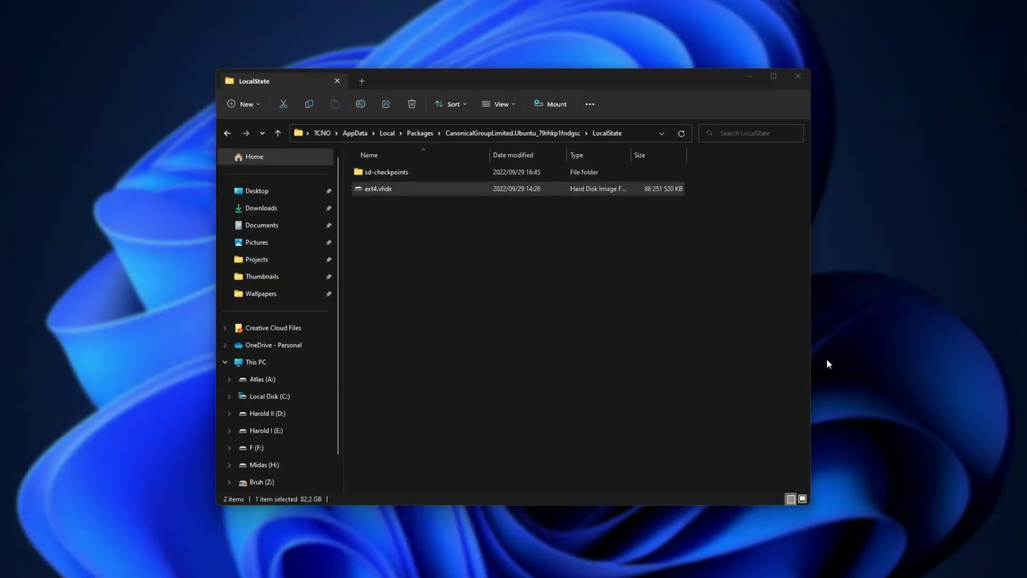
# Step: Create a new bitmap image on the desktop
pyautogui.click(565, 312)
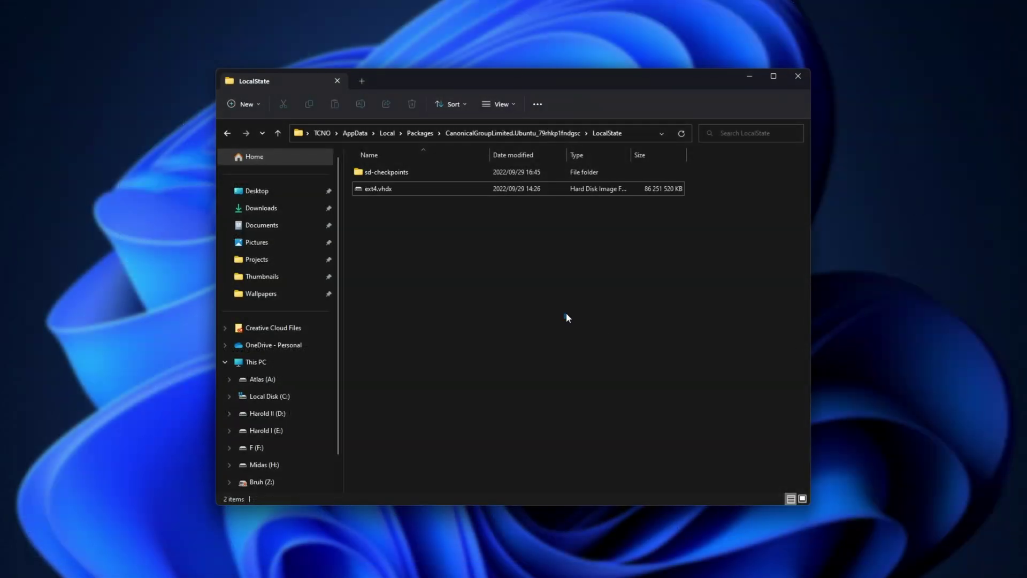
pyautogui.rightClick(169, 252)
pyautogui.moveTo(239, 390)
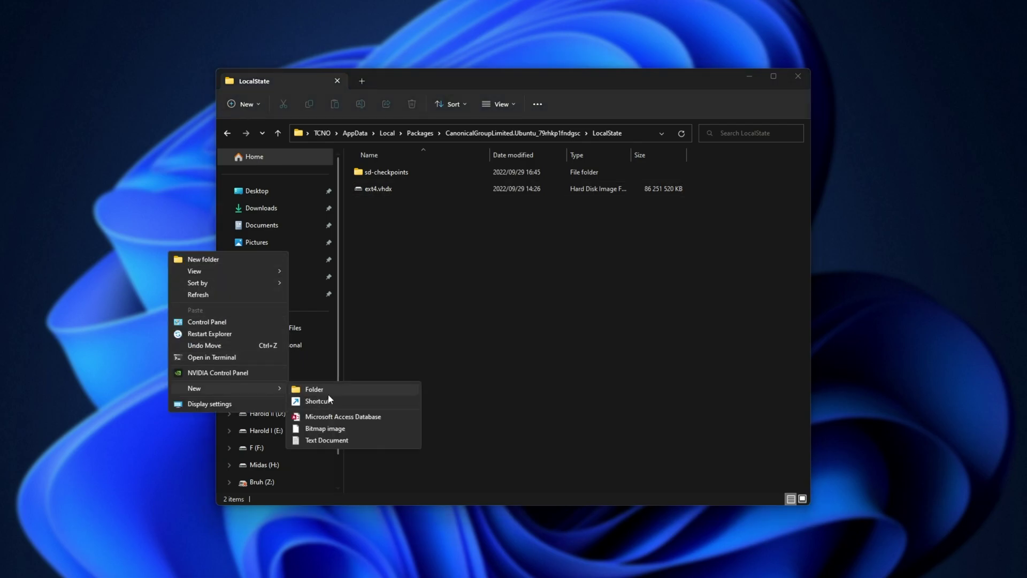
pyautogui.click(326, 428)
# Step: Pick the bitmap as link source and drop a symbolic link to it on the desktop
pyautogui.rightClick(177, 240)
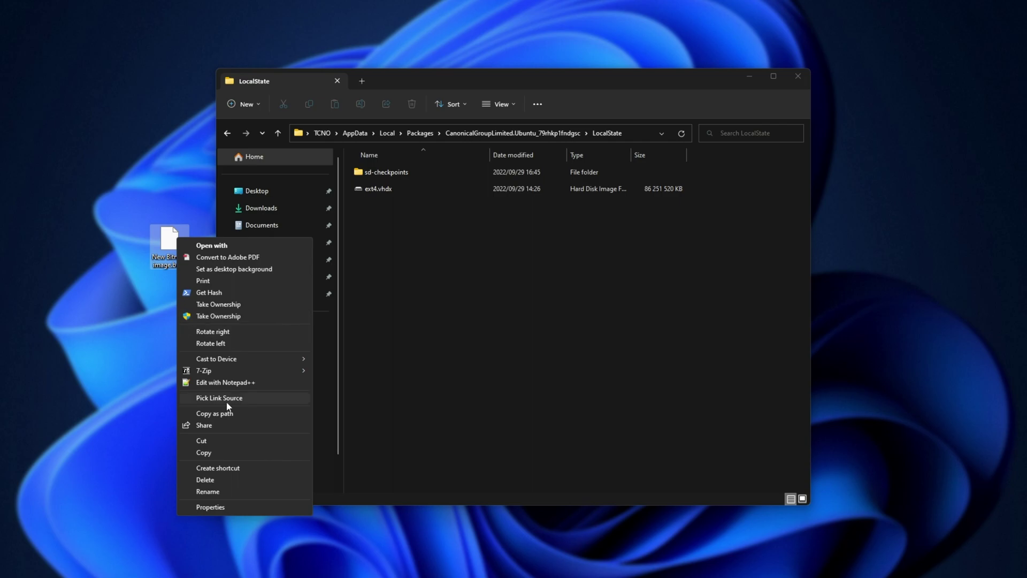
pyautogui.click(253, 401)
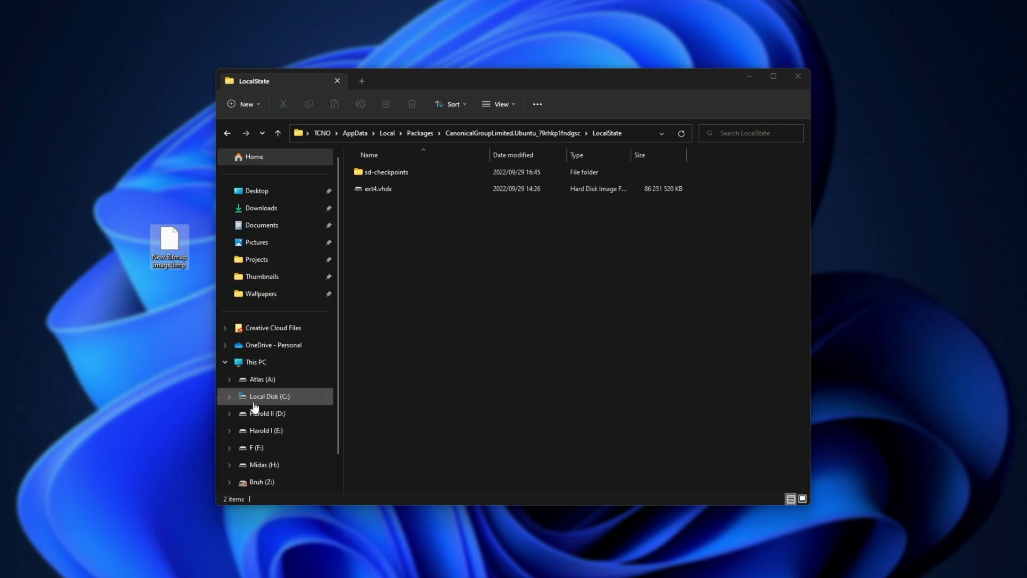
pyautogui.moveTo(178, 234); pyautogui.dragTo(178, 83)
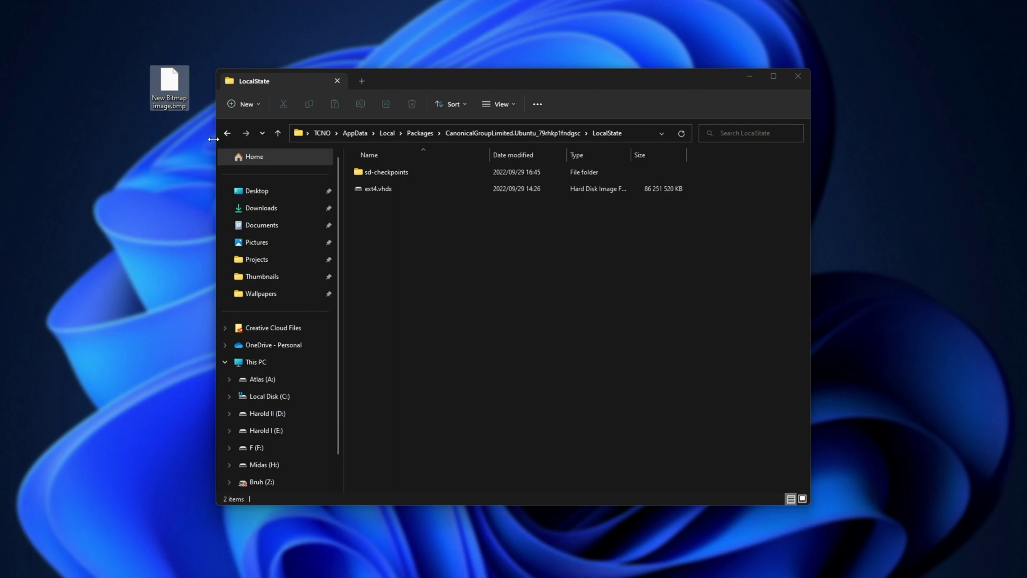
pyautogui.rightClick(169, 281)
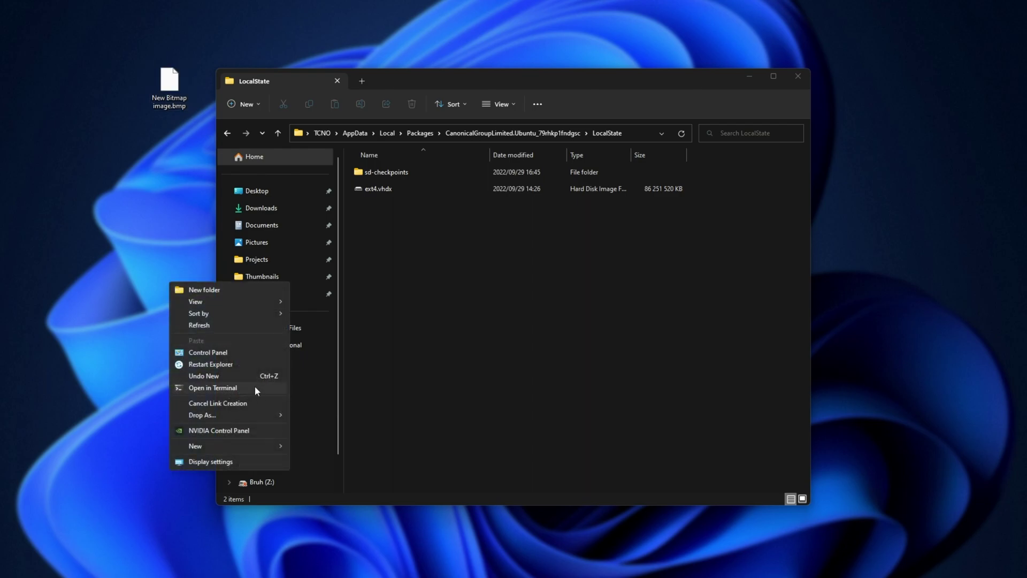
pyautogui.moveTo(214, 416)
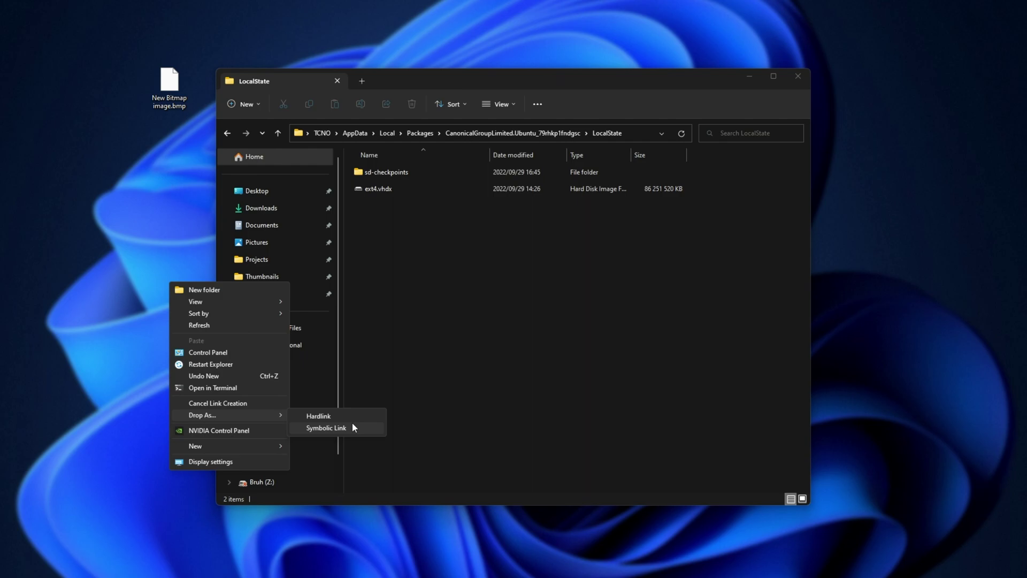
pyautogui.click(353, 427)
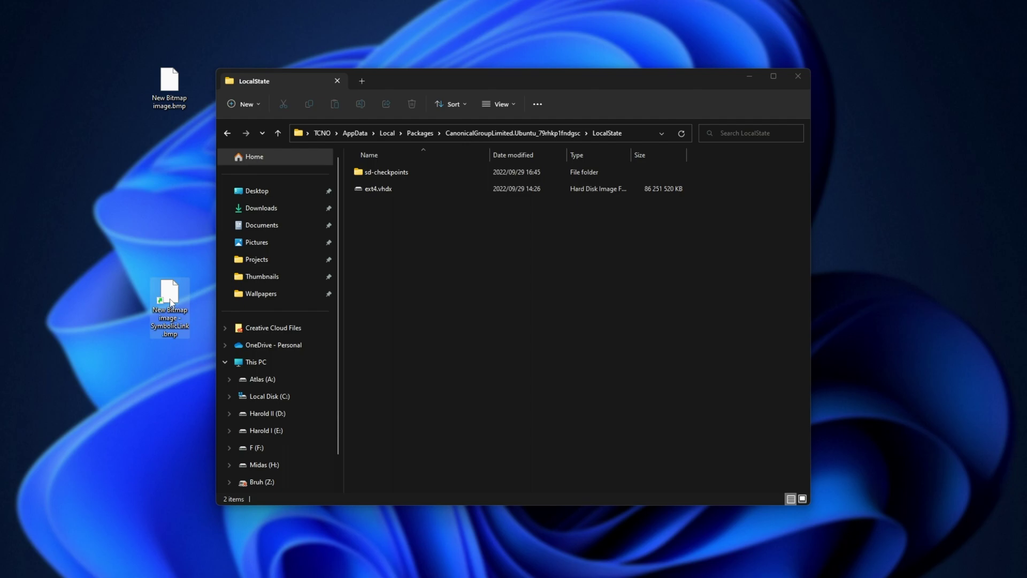
# Step: Permanently delete the bitmap and its symbolic link from the desktop
pyautogui.moveTo(127, 42); pyautogui.dragTo(188, 380)
pyautogui.hotkey('shift', 'Delete')
pyautogui.press('Return')
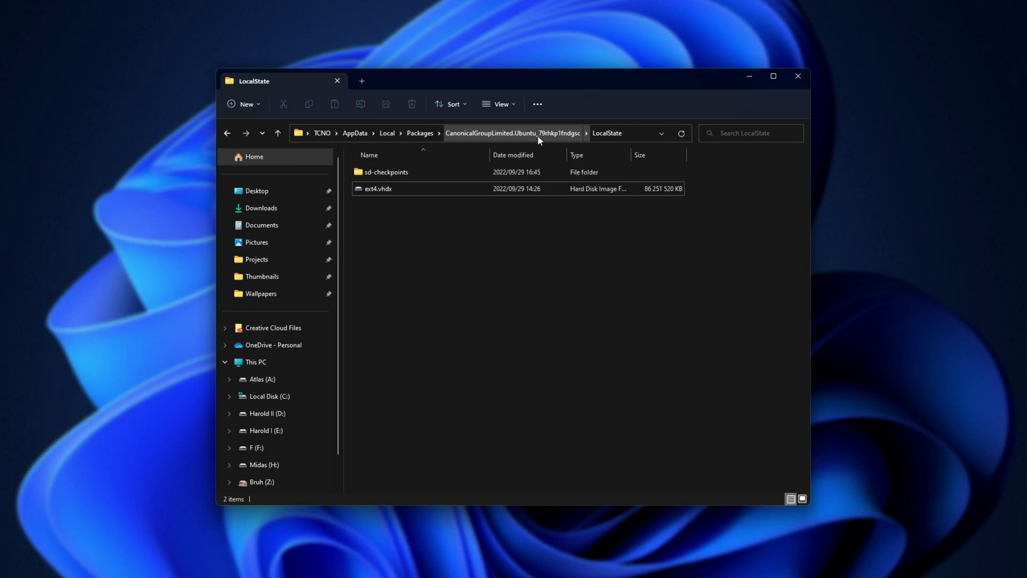
# Step: Cut the LocalState folder from the Ubuntu package folder and paste it onto Midas (H:)
pyautogui.moveTo(520, 160); pyautogui.dragTo(473, 245)
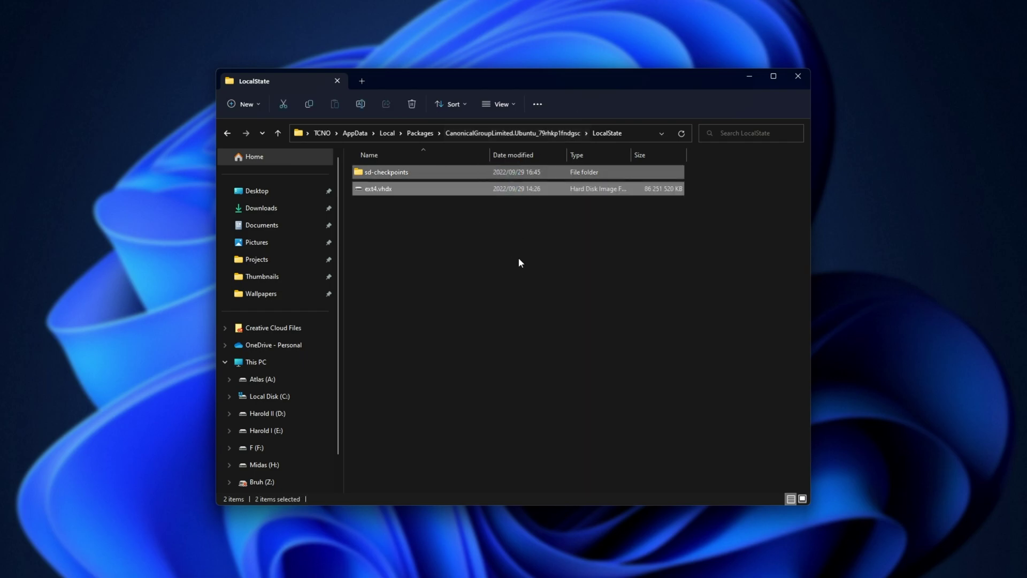
pyautogui.click(537, 132)
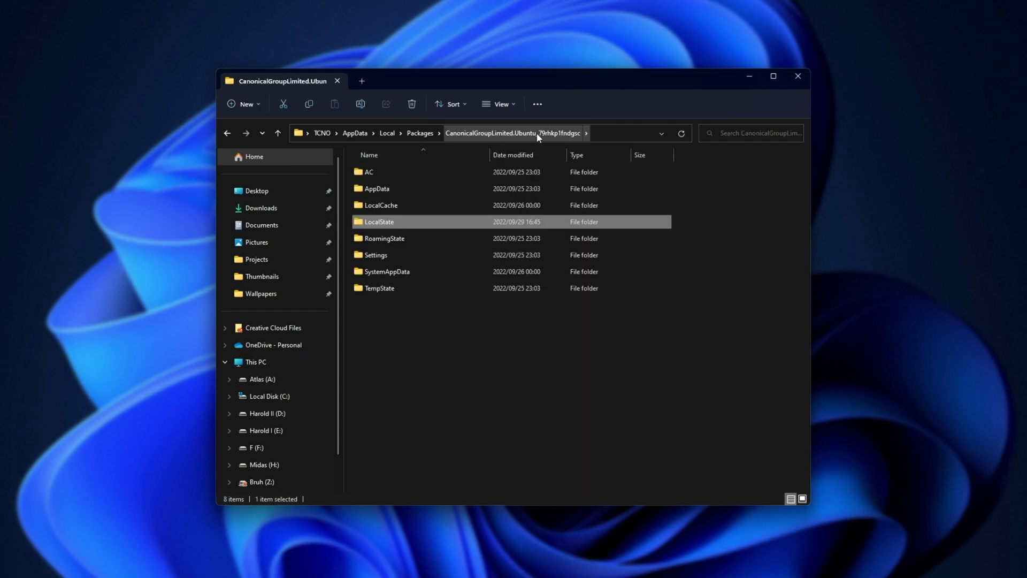
pyautogui.rightClick(404, 227)
pyautogui.press('Escape')
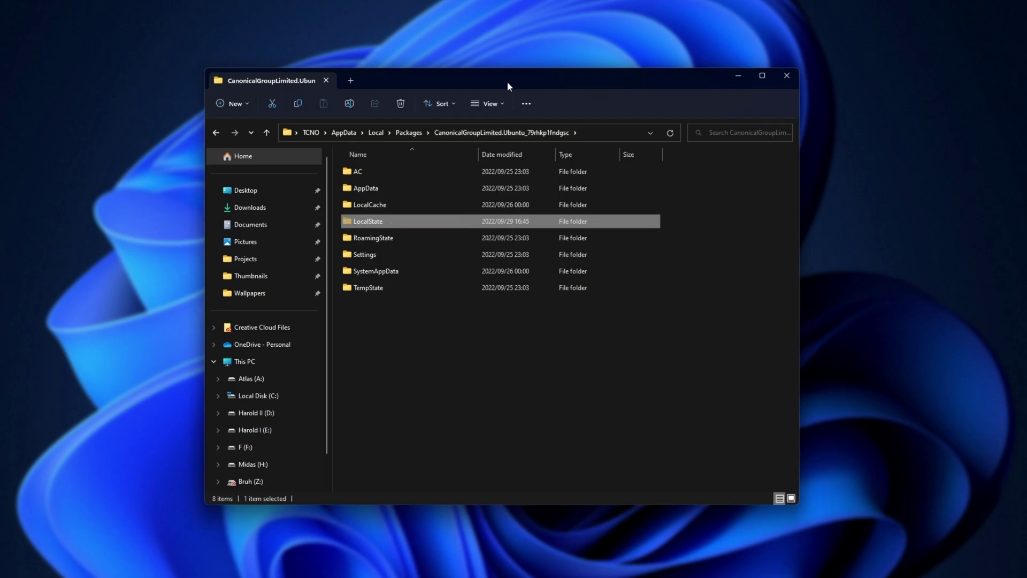
pyautogui.moveTo(507, 81); pyautogui.dragTo(286, 82)
pyautogui.press('super+e')
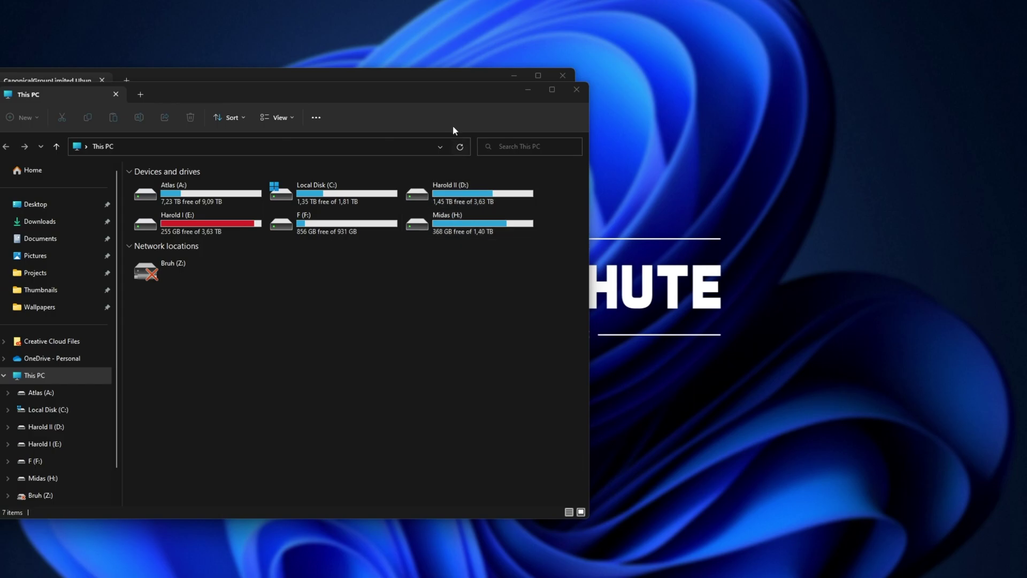
pyautogui.doubleClick(588, 216)
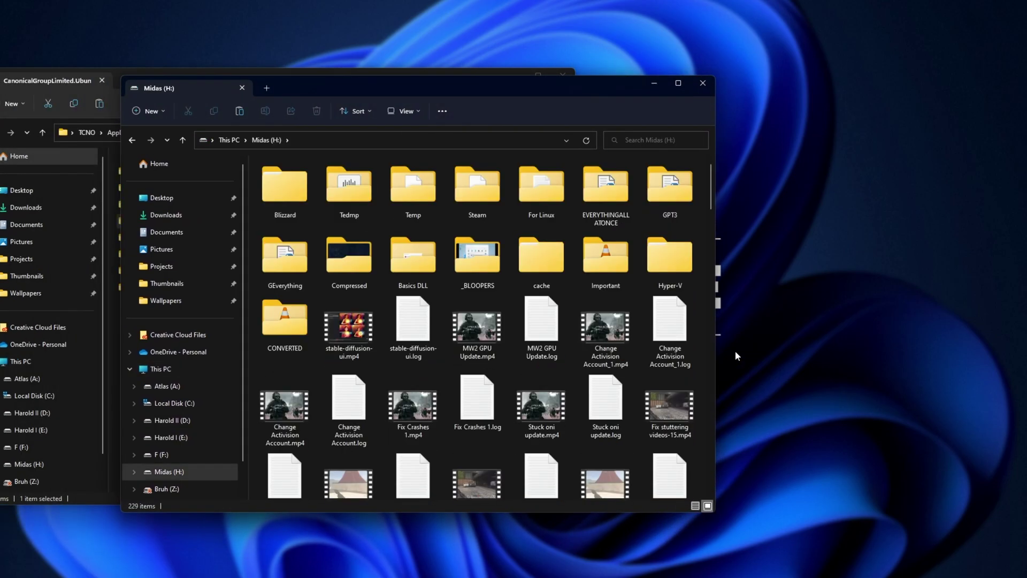
pyautogui.hotkey('ctrl', 'v')
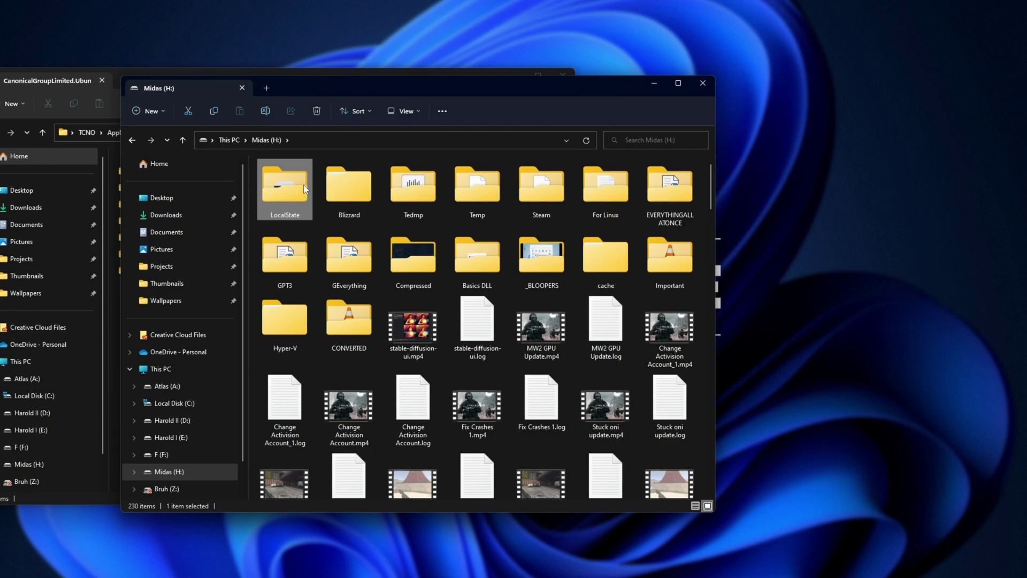
# Step: Pick LocalState on Midas (H:) as the link source and arrange both Explorer windows
pyautogui.rightClick(303, 184)
pyautogui.click(387, 269)
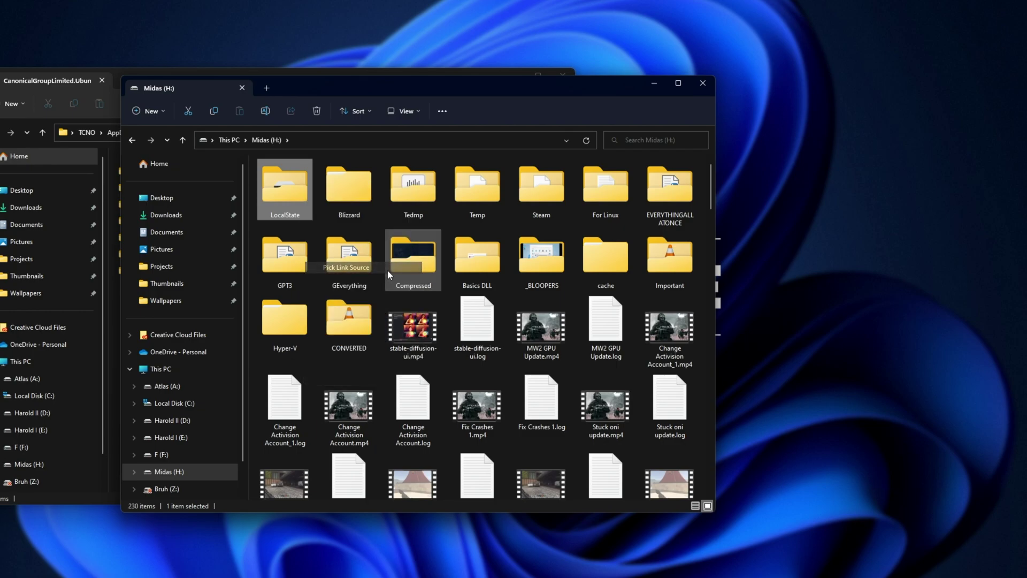
pyautogui.moveTo(364, 87); pyautogui.dragTo(559, 86)
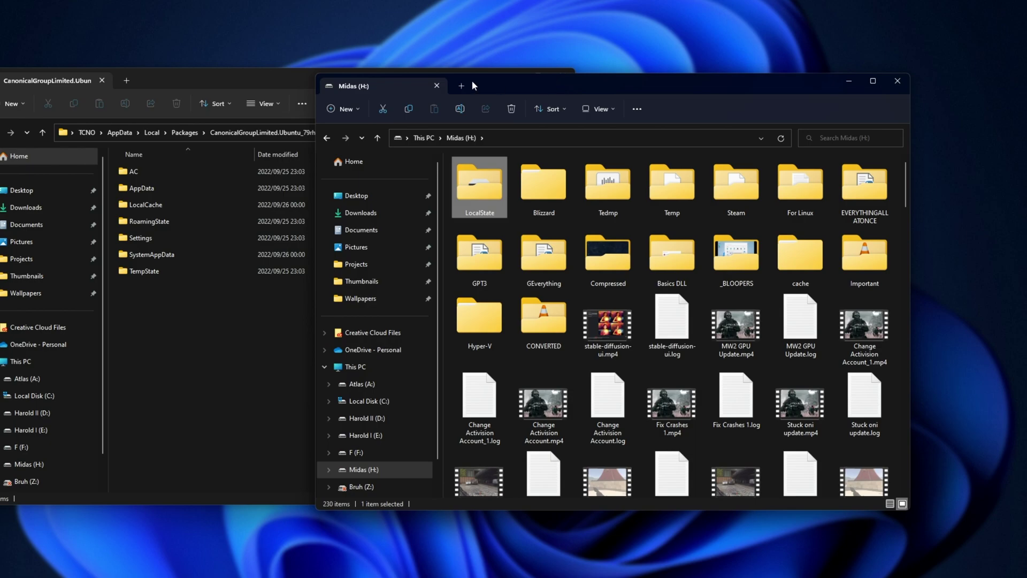
pyautogui.click(282, 84)
pyautogui.moveTo(281, 85); pyautogui.dragTo(296, 89)
# Step: Drop a LocalState junction into the Ubuntu package folder
pyautogui.moveTo(410, 373); pyautogui.dragTo(340, 184)
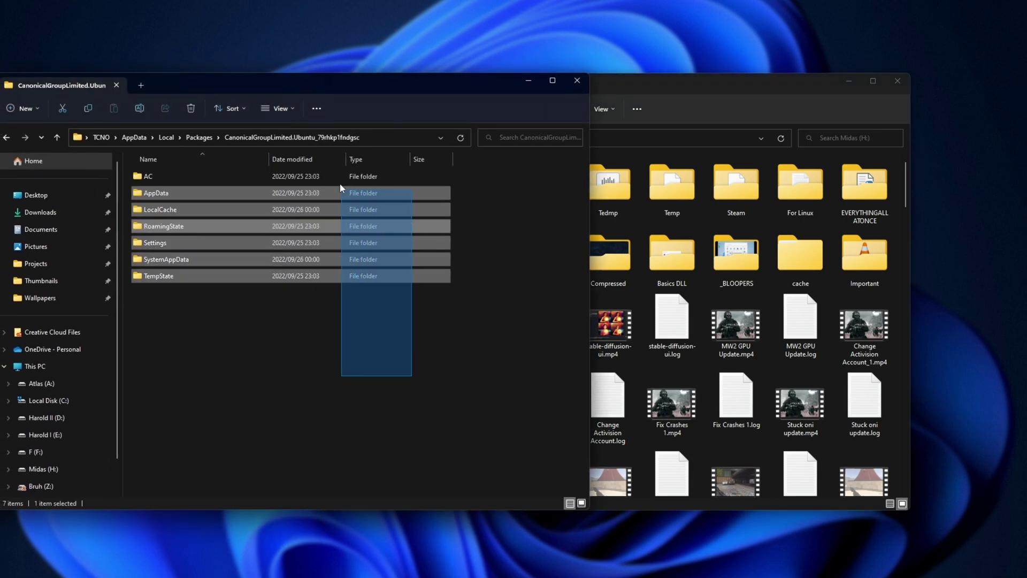
pyautogui.click(348, 346)
pyautogui.rightClick(300, 320)
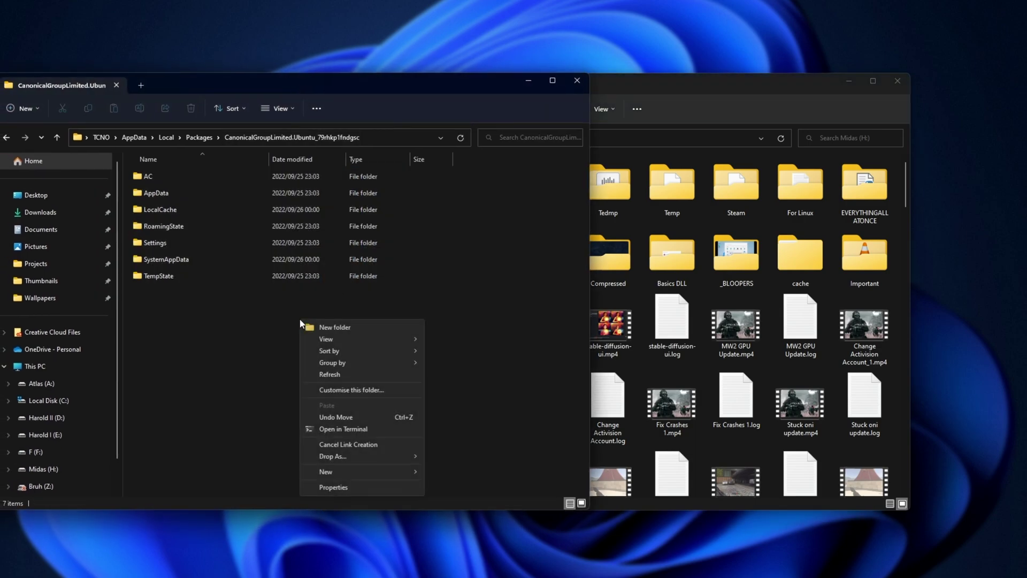
pyautogui.moveTo(363, 459)
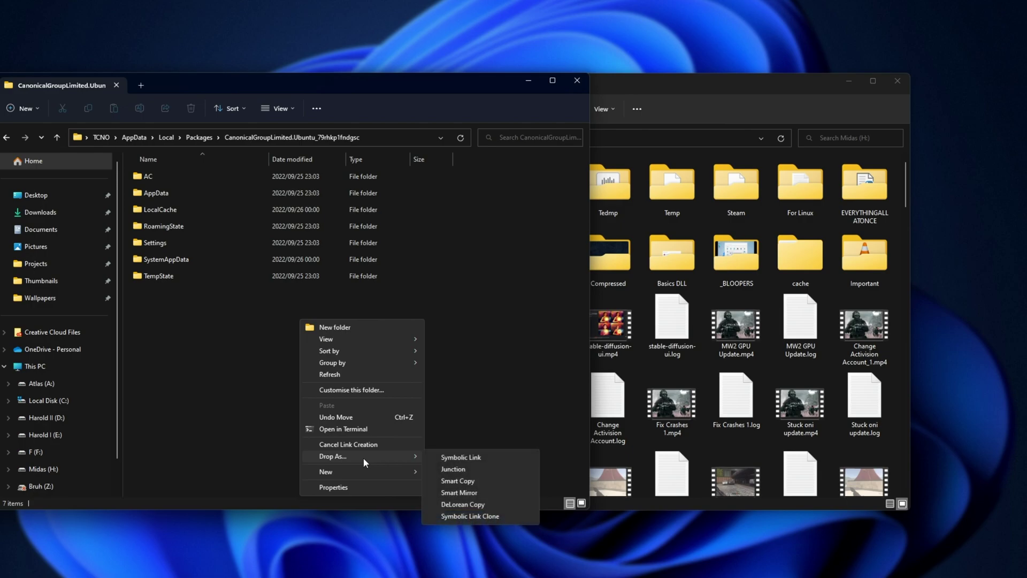
pyautogui.click(493, 468)
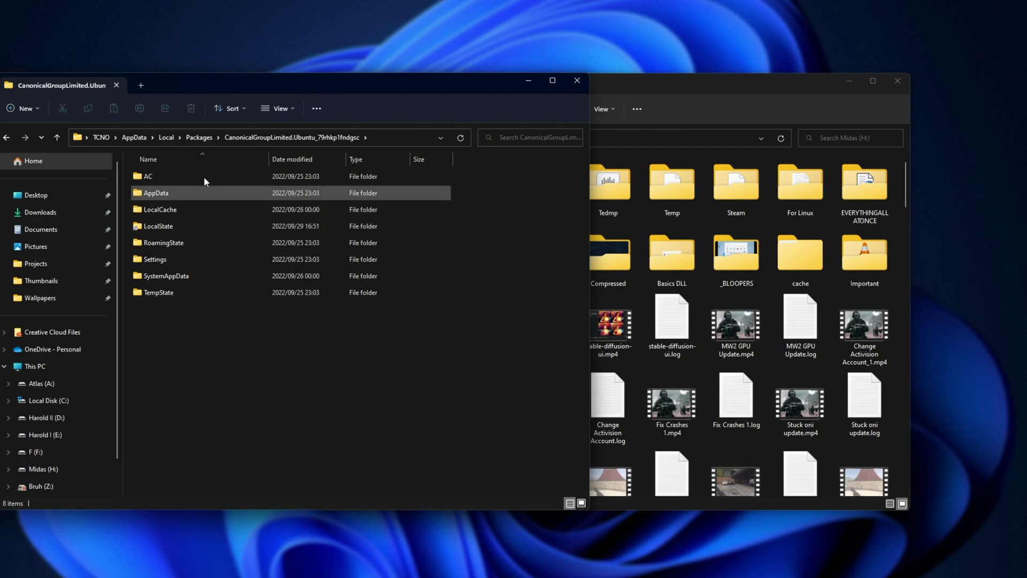
# Step: Compare the LocalState junction's contents with LocalState on H:, both holding sd-checkpoints and ext4.vhdx
pyautogui.doubleClick(165, 230)
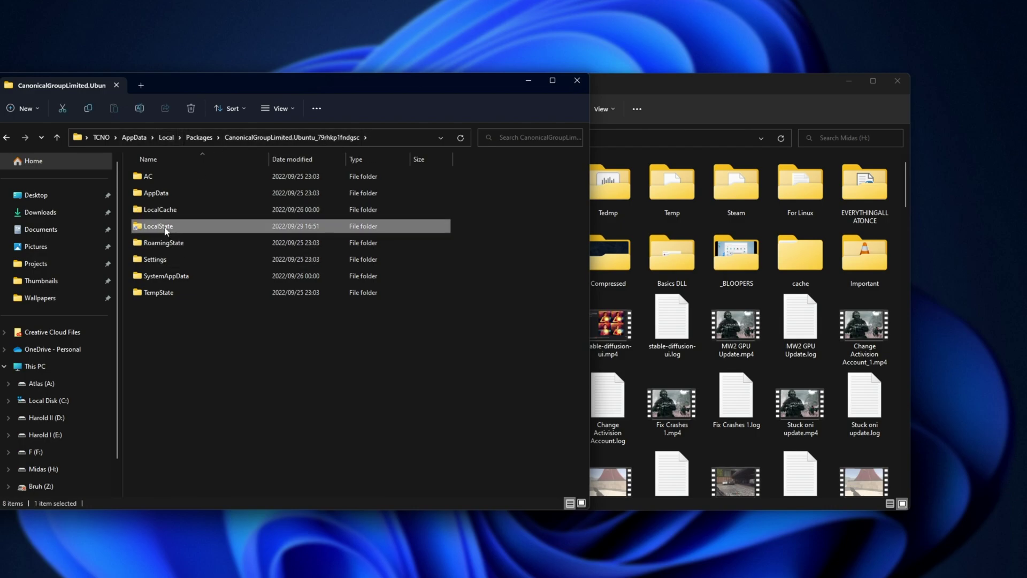
pyautogui.moveTo(420, 338); pyautogui.dragTo(342, 182)
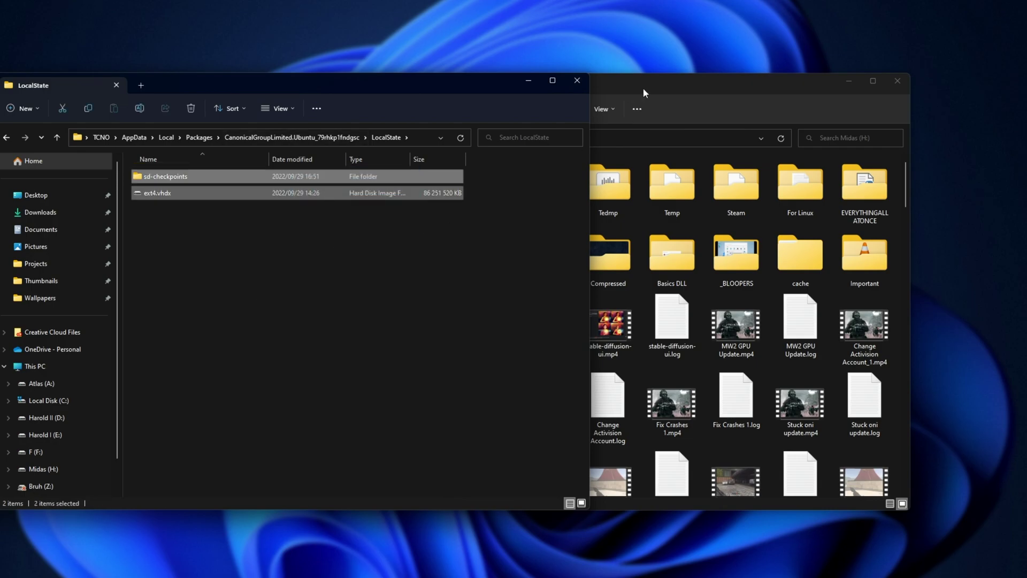
pyautogui.moveTo(643, 87); pyautogui.dragTo(649, 87)
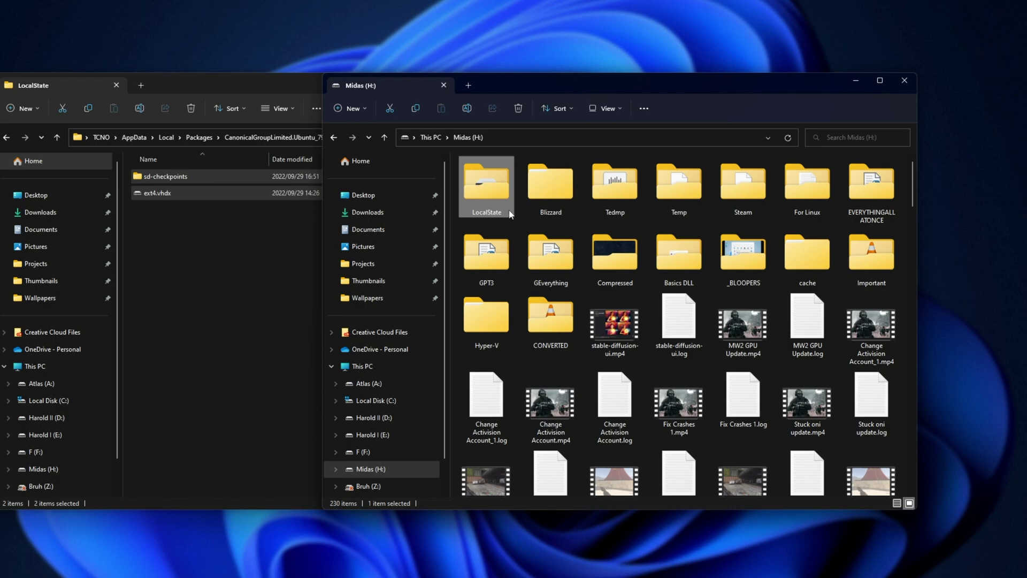
pyautogui.doubleClick(482, 180)
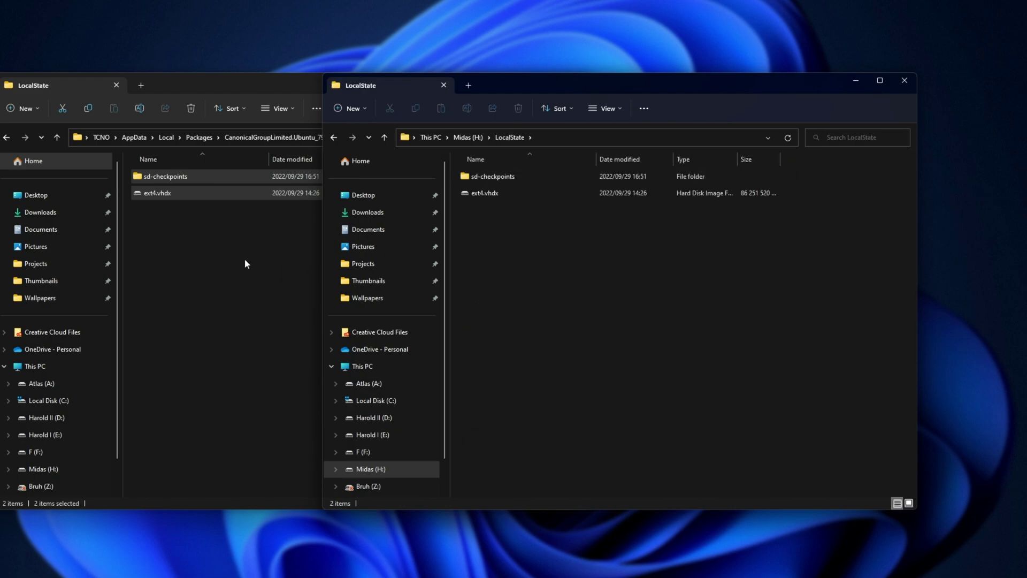
pyautogui.moveTo(653, 308); pyautogui.dragTo(539, 167)
pyautogui.click(512, 252)
# Step: Launch Ubuntu from Start and run ls to list the home folder
pyautogui.click(217, 289)
pyautogui.press('super')
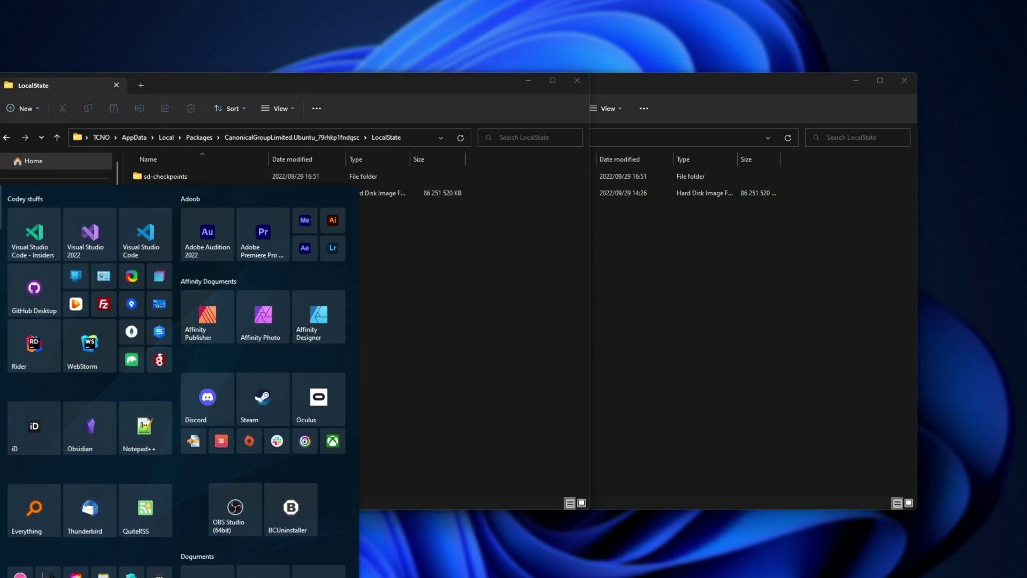
pyautogui.write('ubuntu')
pyautogui.press('Return')
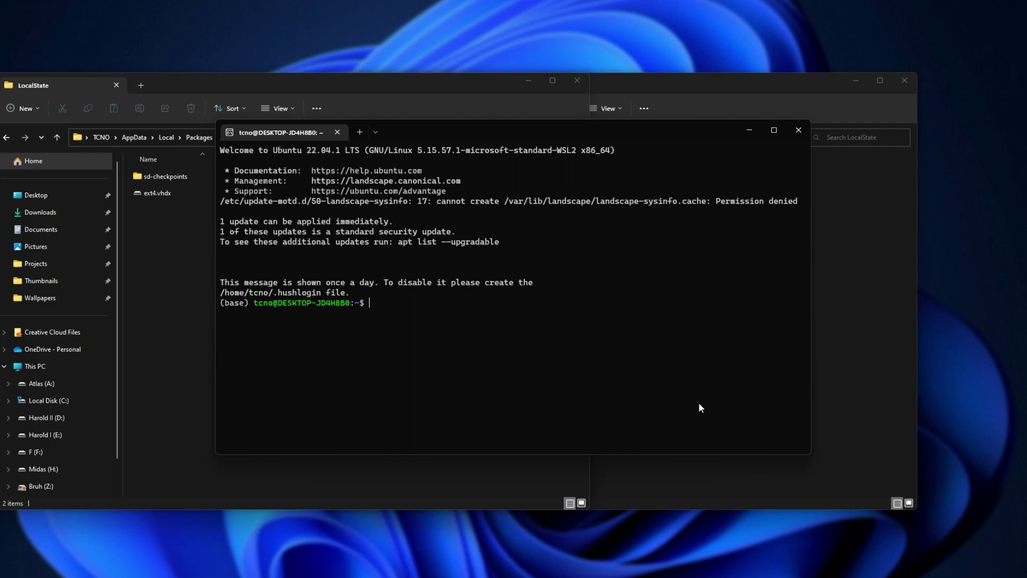
pyautogui.write('ls')
pyautogui.press('Return')
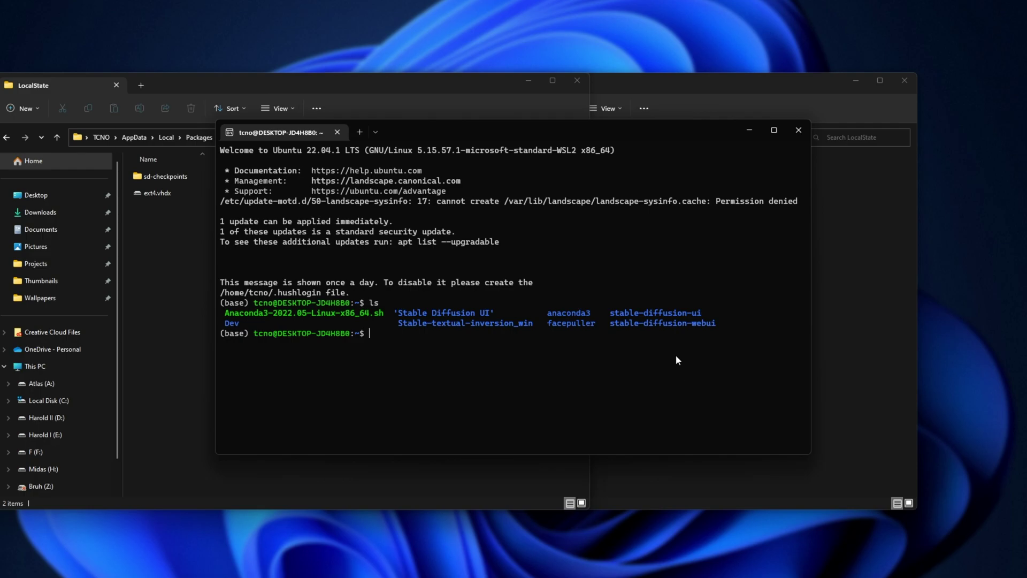
# Step: Close the Ubuntu terminal and delete the LocalState junction from the Ubuntu package folder
pyautogui.click(798, 130)
pyautogui.click(246, 192)
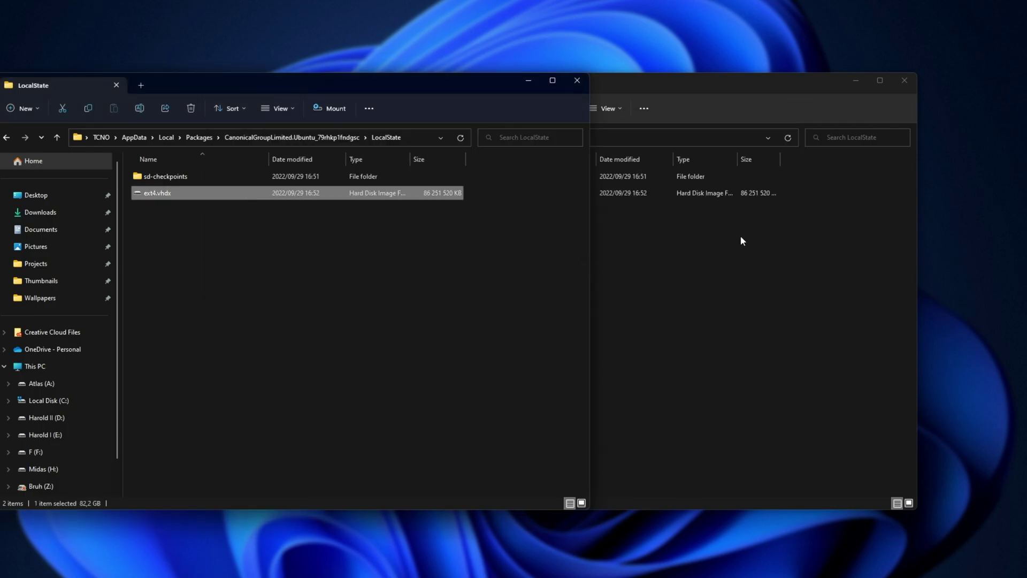
pyautogui.click(714, 194)
pyautogui.hotkey('ctrl', 'a')
pyautogui.click(56, 137)
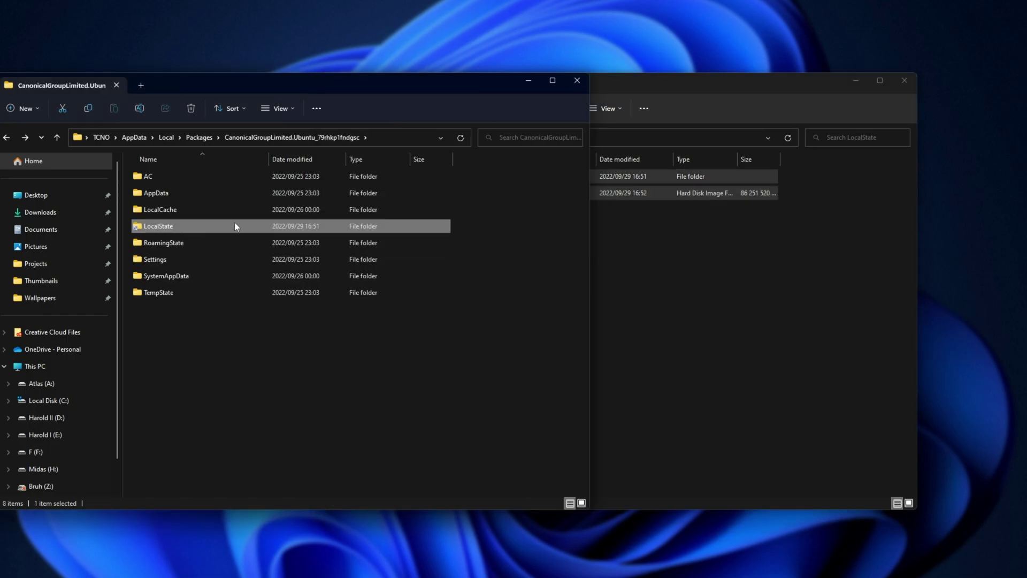
pyautogui.press('Delete')
pyautogui.press('Return')
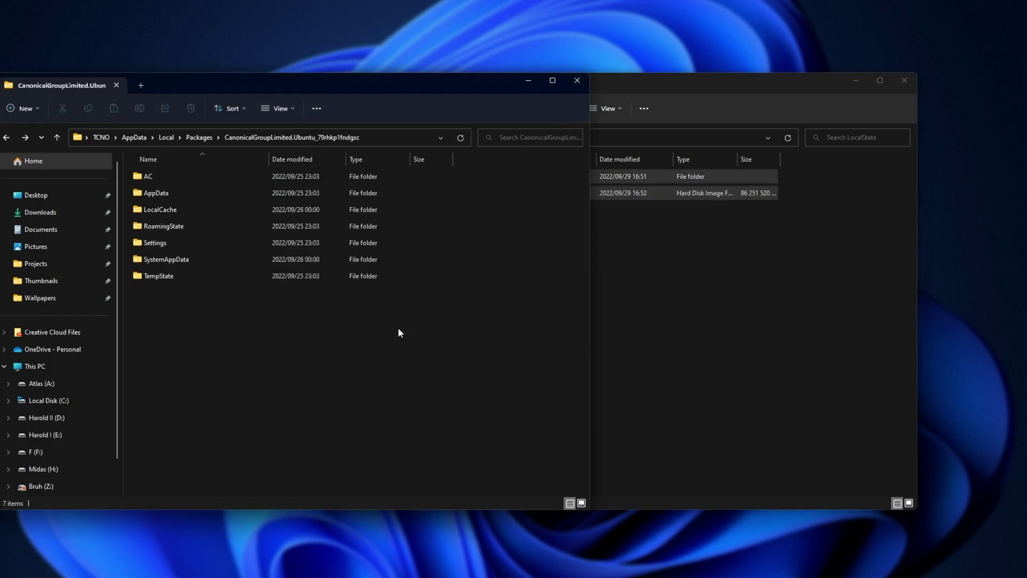
# Step: Move LocalState from Midas (H:) back into the Ubuntu package folder and close the H: window
pyautogui.click(235, 390)
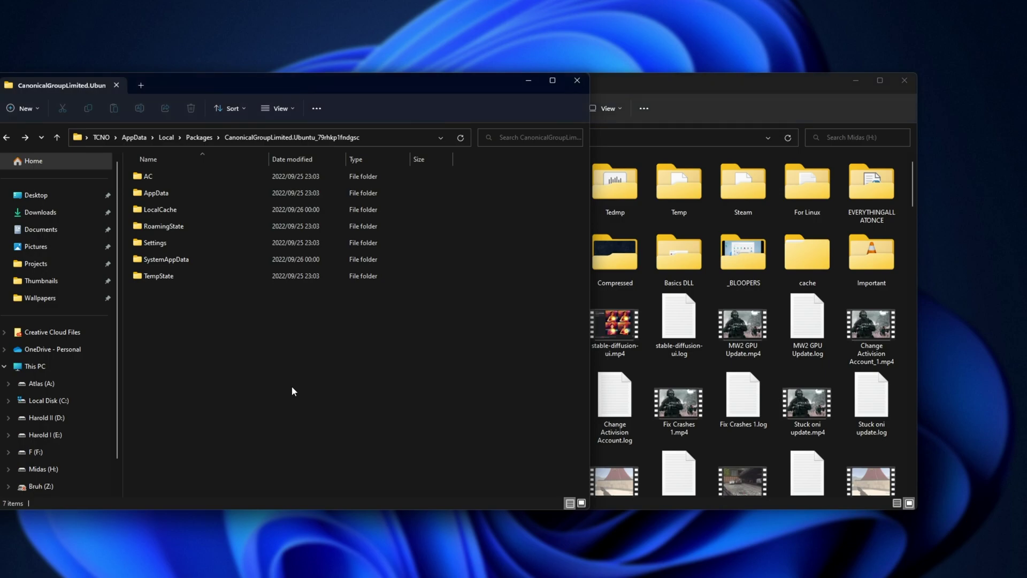
pyautogui.hotkey('ctrl', 'v')
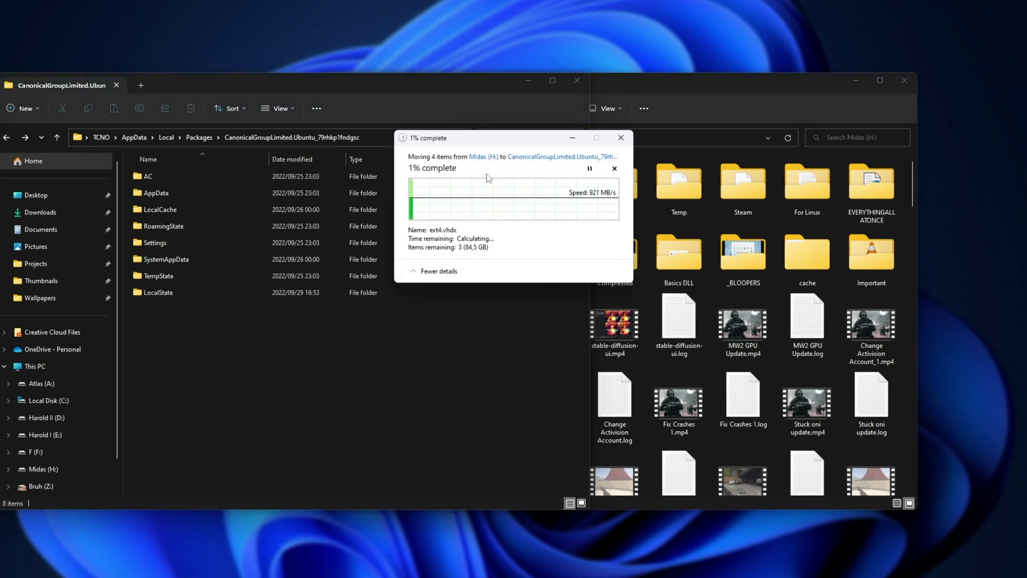
pyautogui.moveTo(496, 137); pyautogui.dragTo(495, 216)
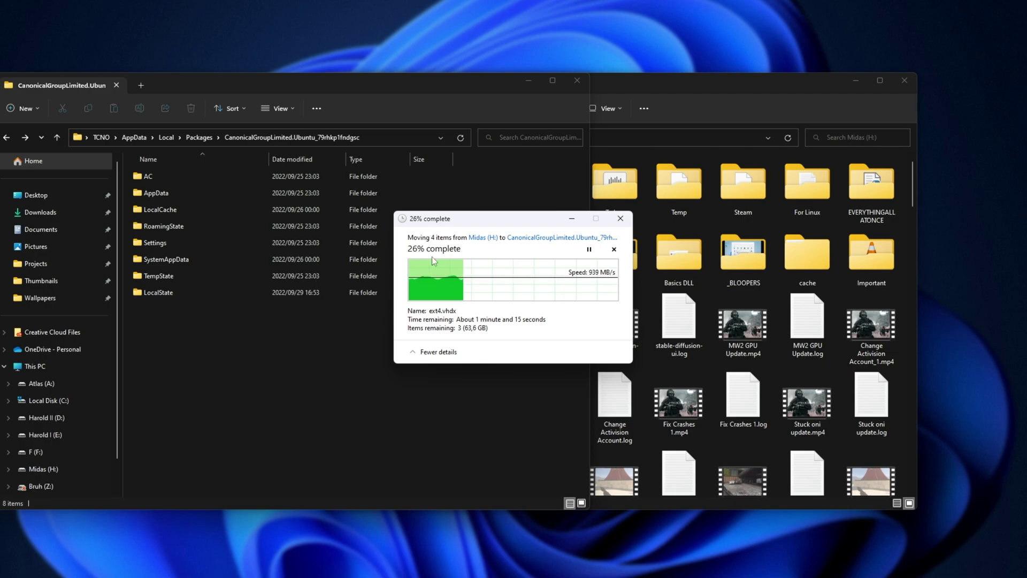
pyautogui.click(829, 80)
pyautogui.click(912, 83)
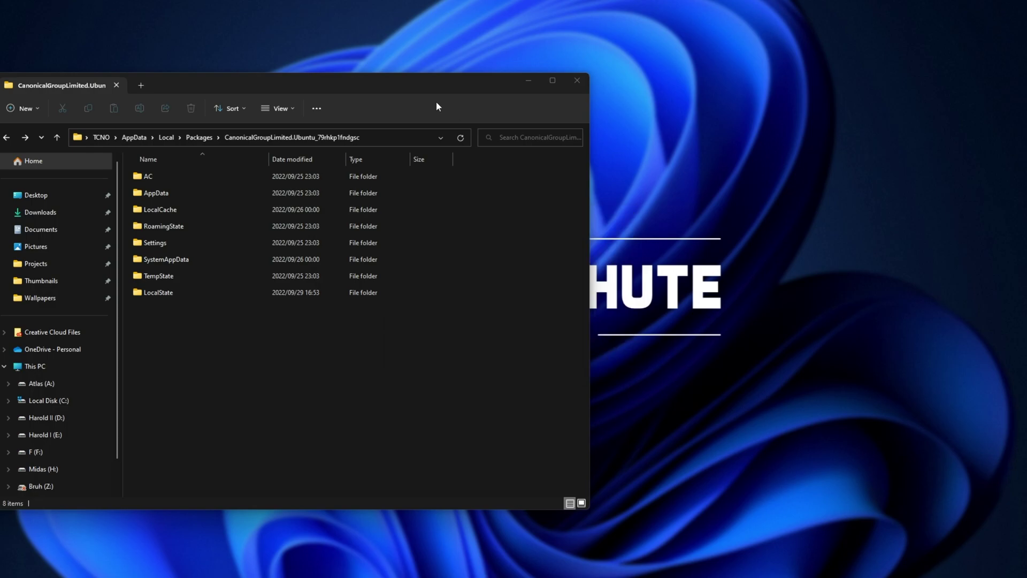
# Step: Open the restored LocalState folder and launch Ubuntu from Start
pyautogui.moveTo(435, 102); pyautogui.dragTo(562, 91)
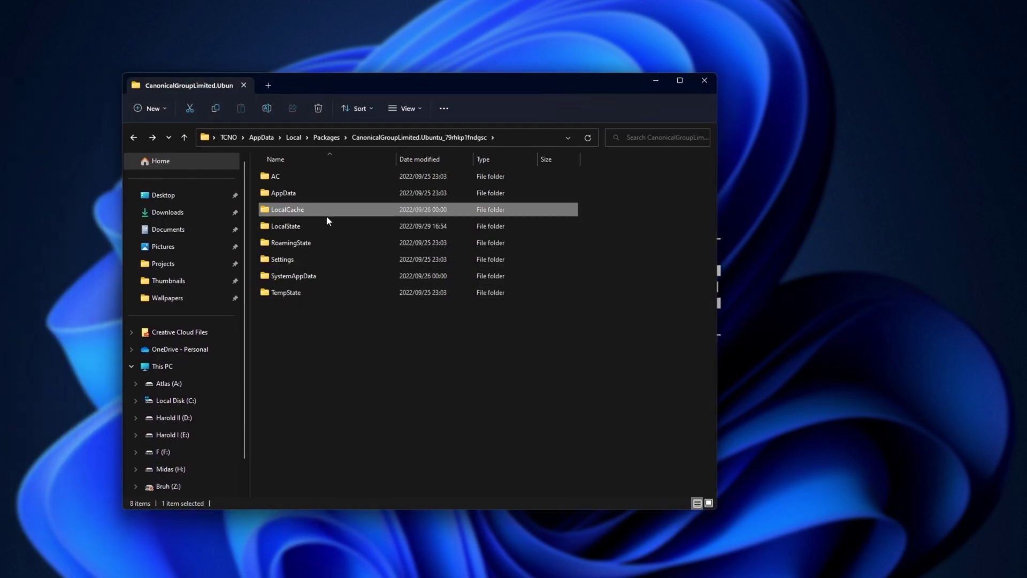
pyautogui.doubleClick(330, 225)
pyautogui.press('super')
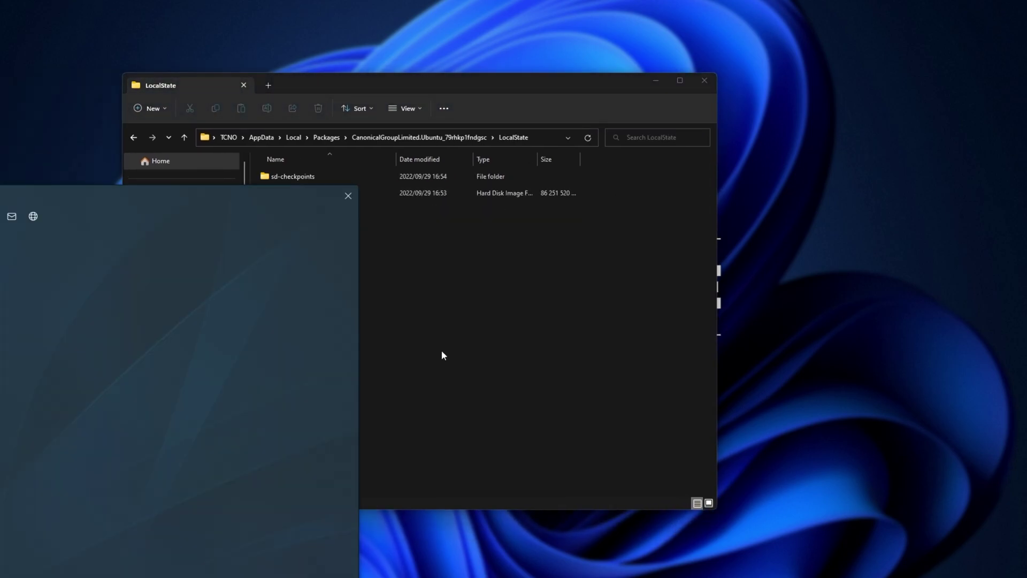
pyautogui.press('Return')
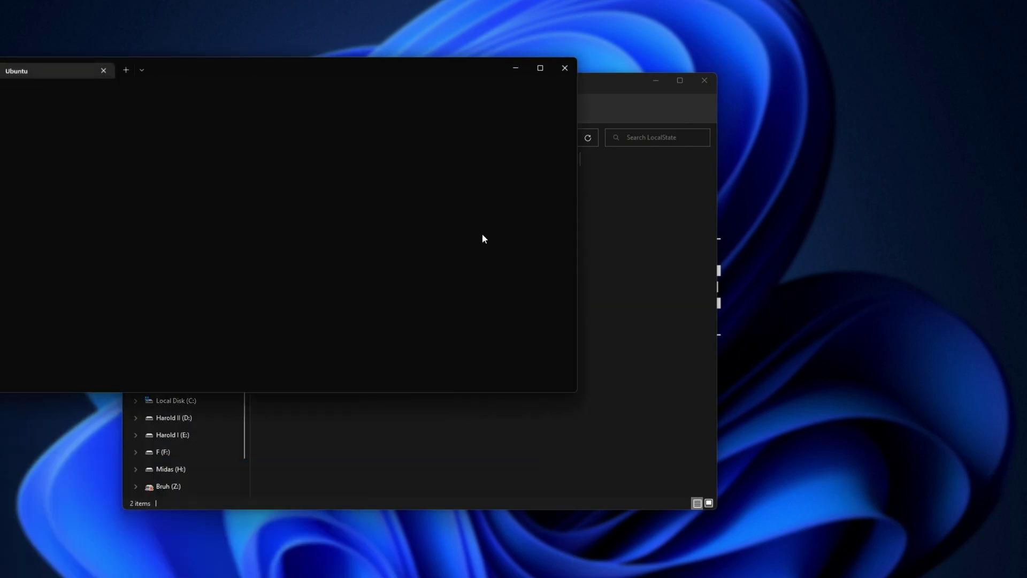
pyautogui.moveTo(425, 75); pyautogui.dragTo(598, 134)
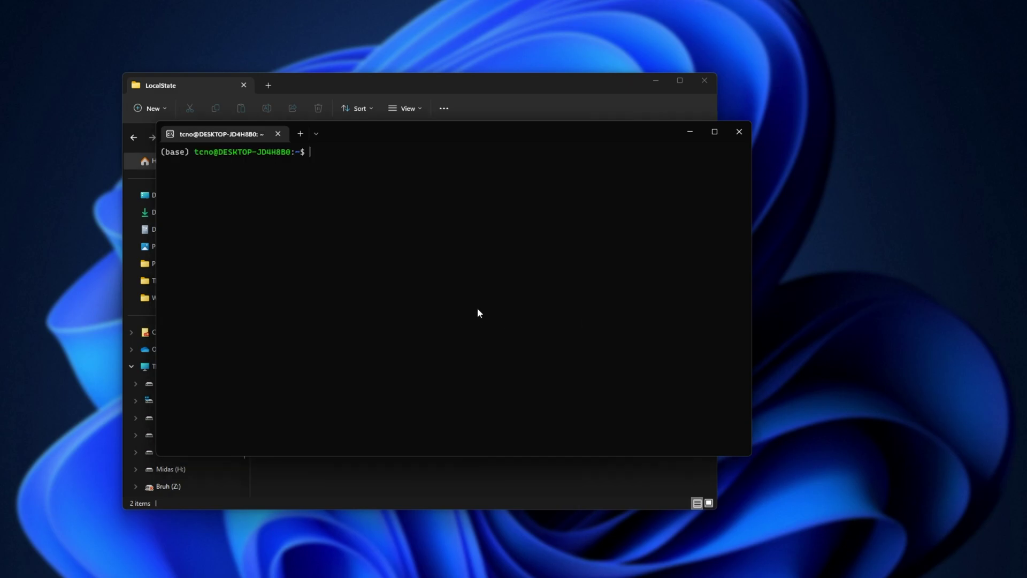
# Step: Run ls to list the home folder, then go up to the Ubuntu package folder in Explorer
pyautogui.write('ls')
pyautogui.press('Return')
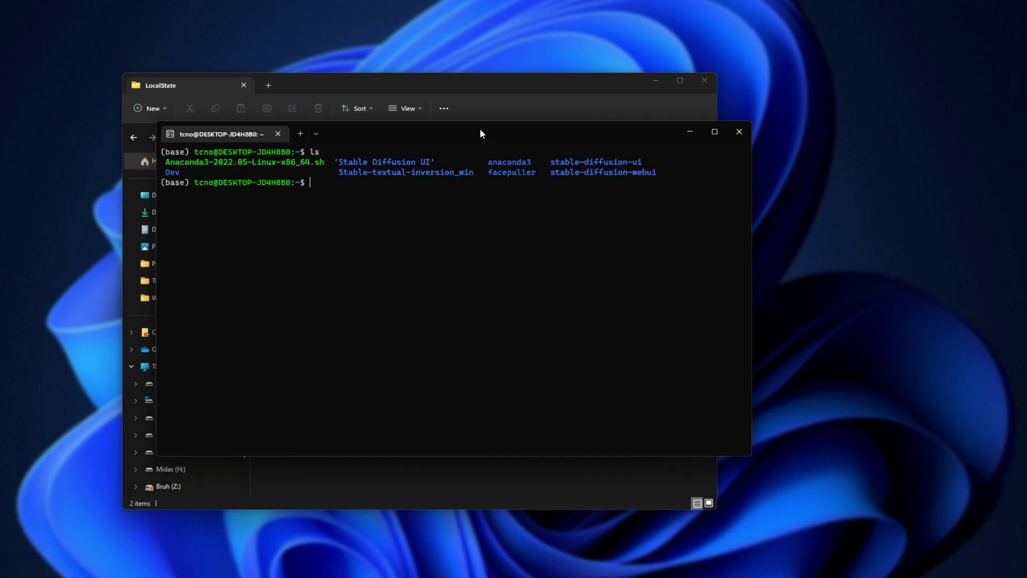
pyautogui.moveTo(480, 133); pyautogui.dragTo(576, 292)
pyautogui.click(485, 204)
pyautogui.hotkey('alt', 'Up')
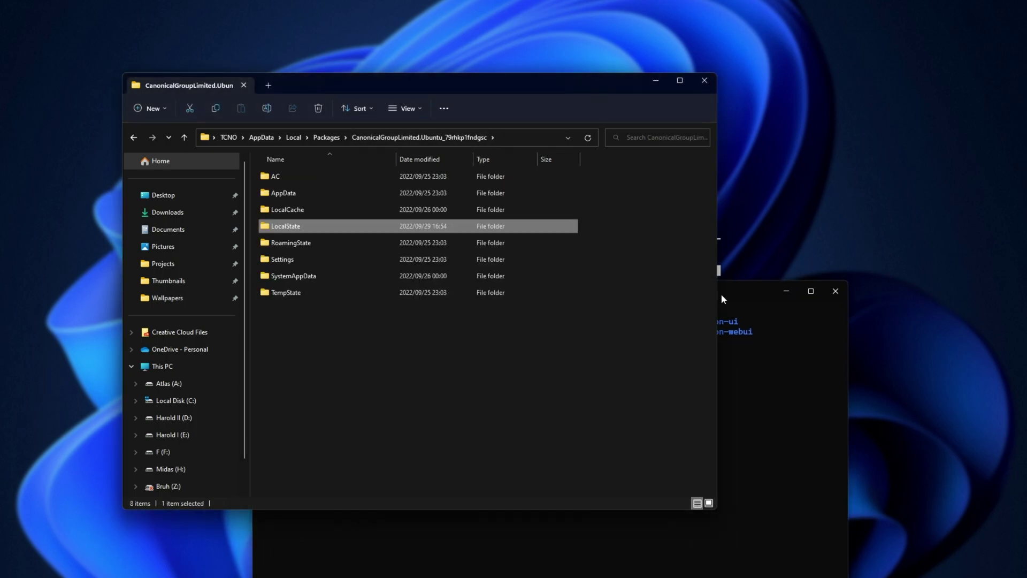
pyautogui.moveTo(721, 295); pyautogui.dragTo(753, 297)
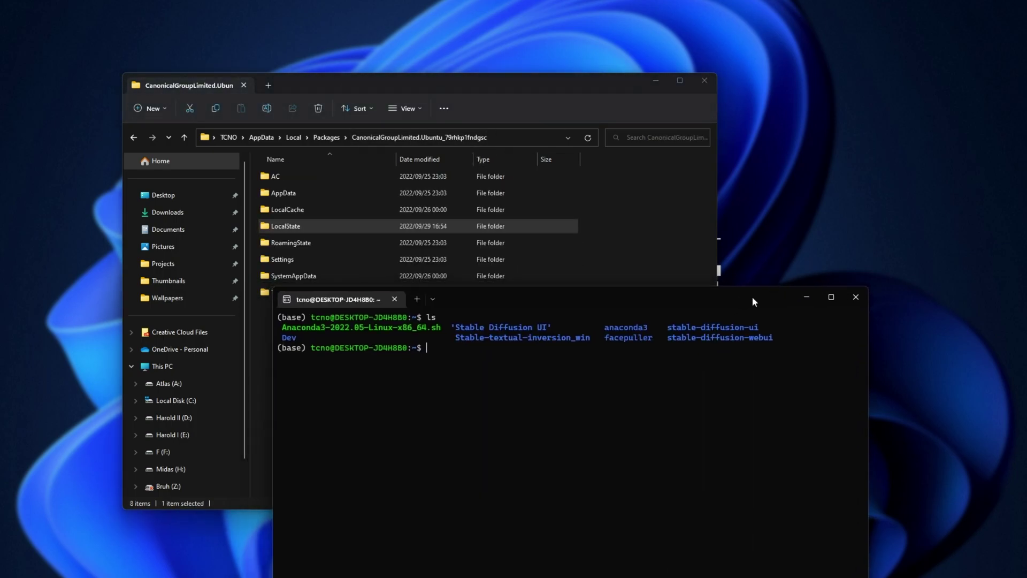
# Step: Close the Ubuntu terminal, go up to Packages, and close the Explorer window
pyautogui.click(856, 296)
pyautogui.moveTo(595, 80); pyautogui.dragTo(719, 81)
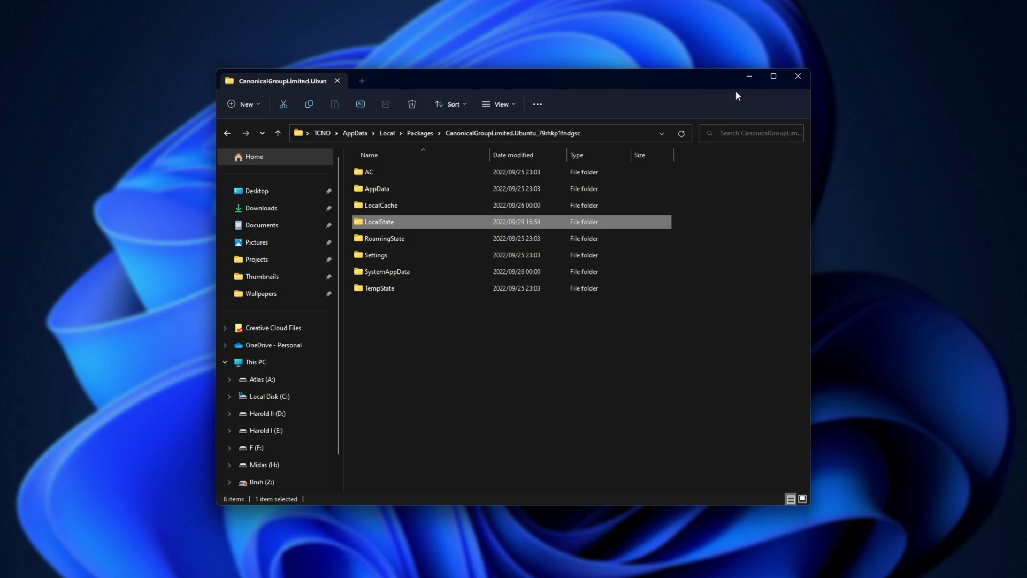
pyautogui.moveTo(619, 332); pyautogui.dragTo(522, 85)
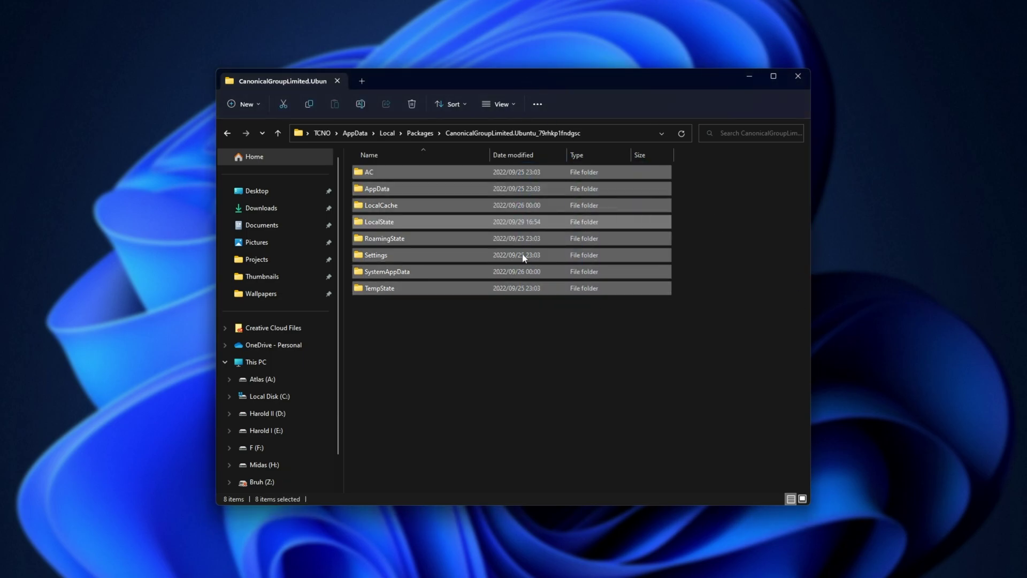
pyautogui.click(422, 134)
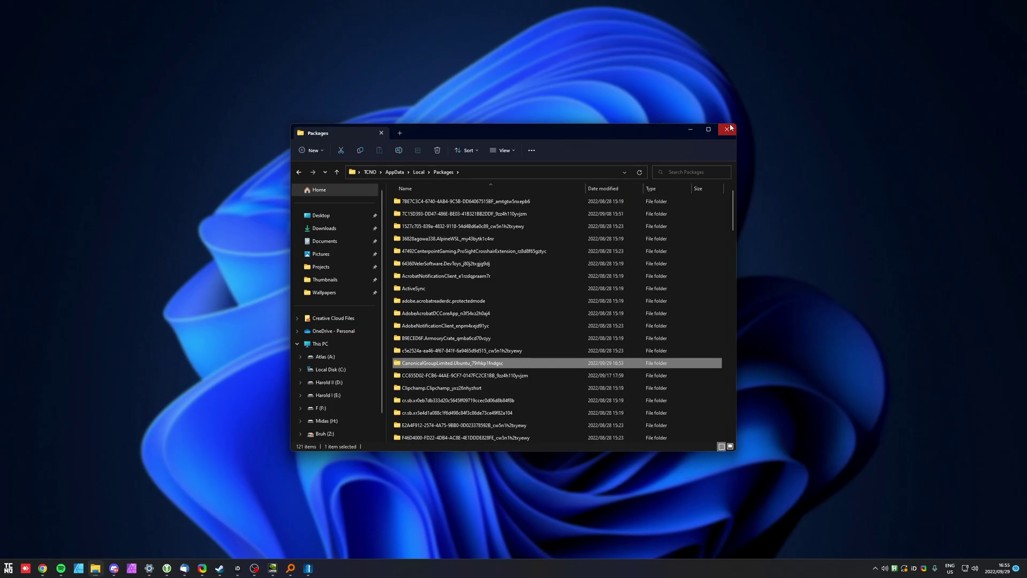
pyautogui.click(727, 129)
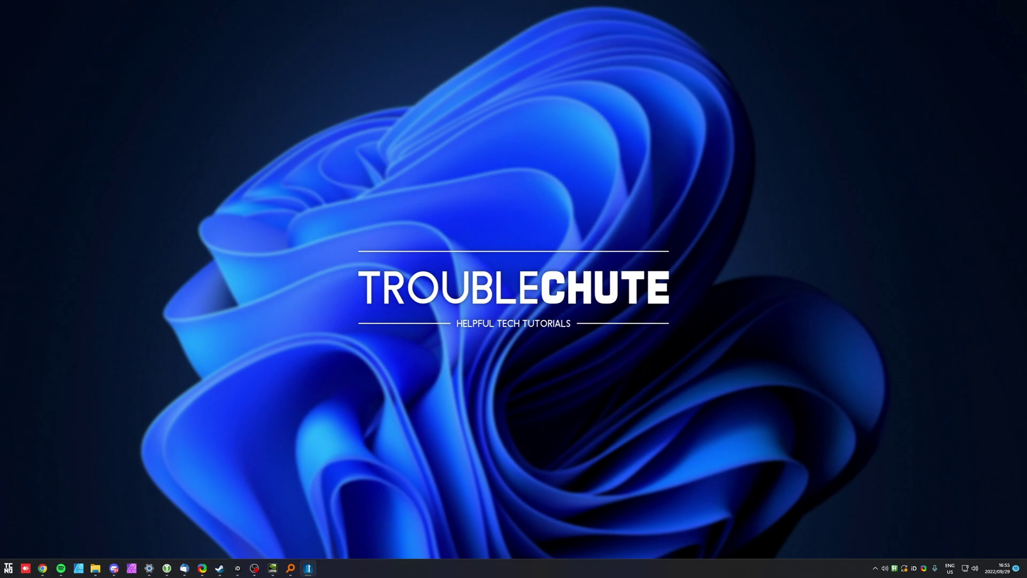